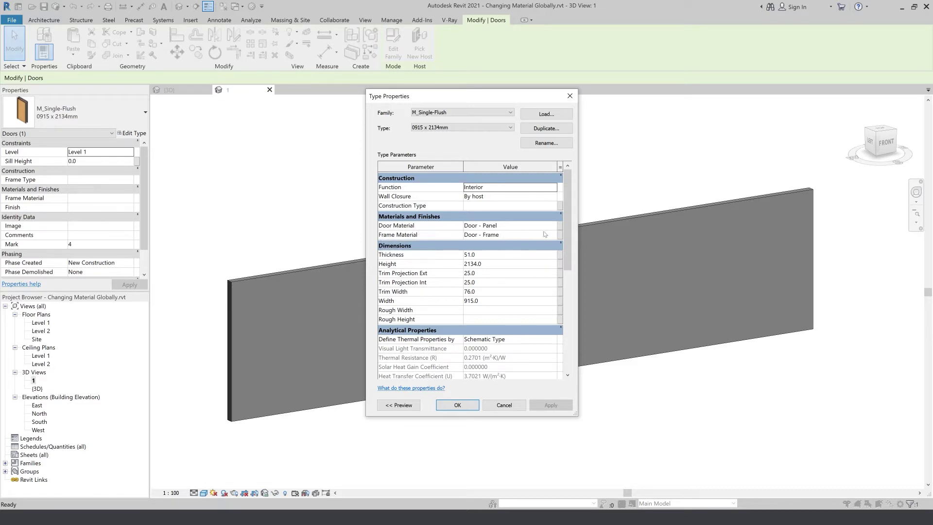
# Search the materials for wood and assign Walnut, with its render appearance used for shading, as the M_Single-Flush 0915 x 2134mm type's Door Material.
pyautogui.click(554, 226)
pyautogui.click(554, 225)
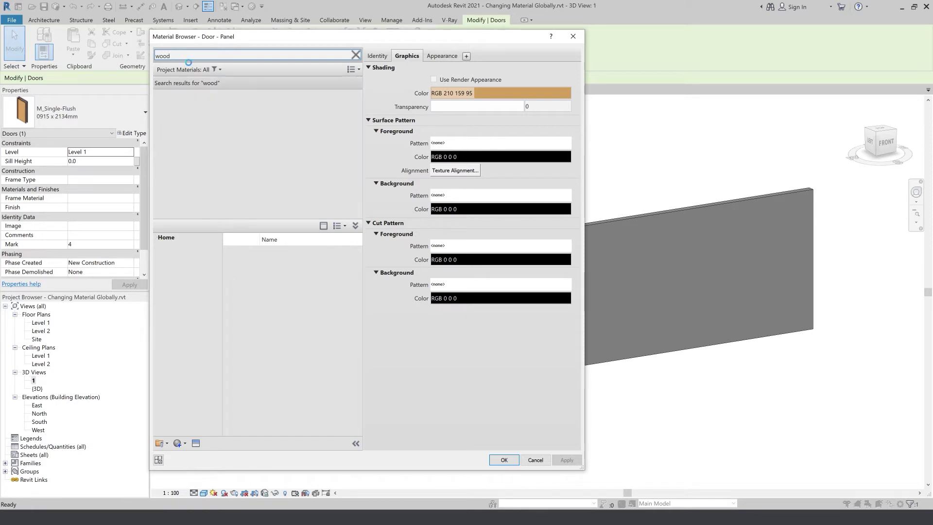
pyautogui.scroll(-5, 283, 270)
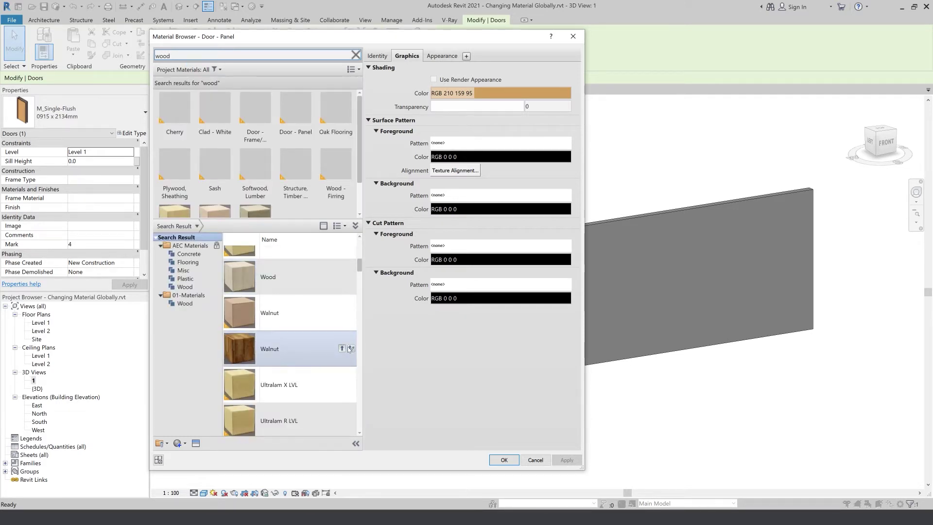
pyautogui.click(342, 349)
pyautogui.click(435, 80)
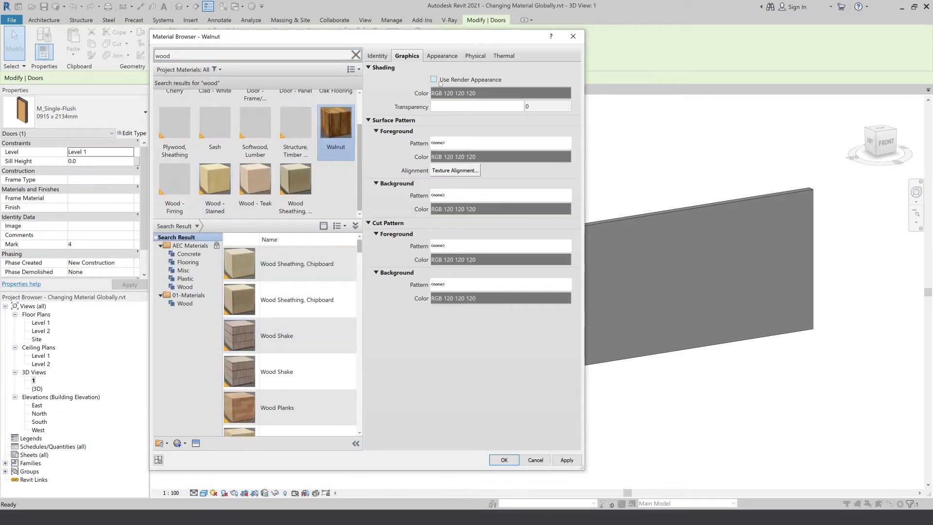
pyautogui.click(503, 460)
pyautogui.click(456, 406)
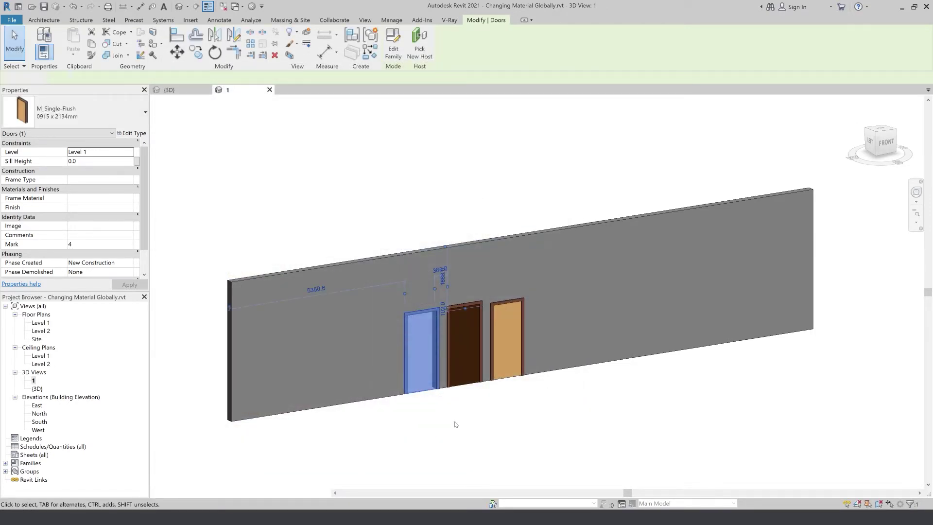
pyautogui.click(455, 425)
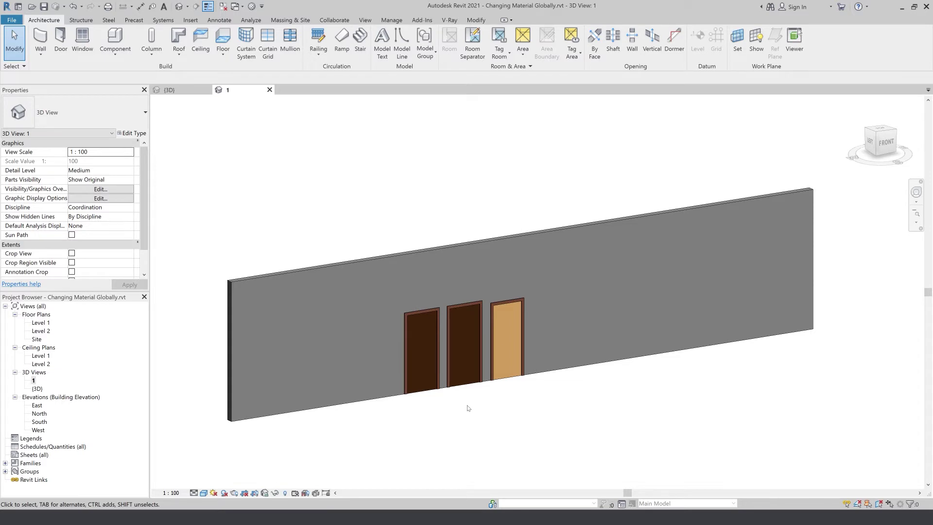
# Delete the wall together with its three doors and close 3D view 1.
pyautogui.scroll(2, 468, 407)
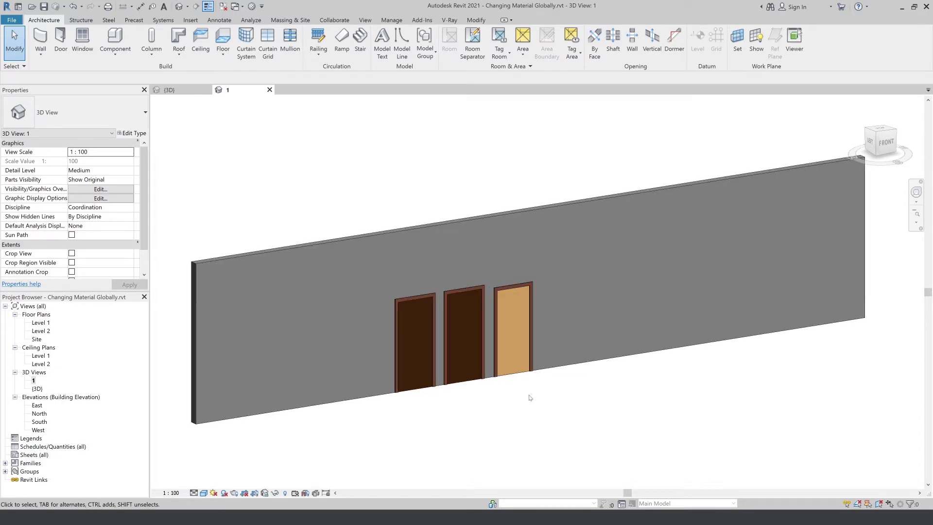
pyautogui.moveTo(584, 436); pyautogui.dragTo(326, 243)
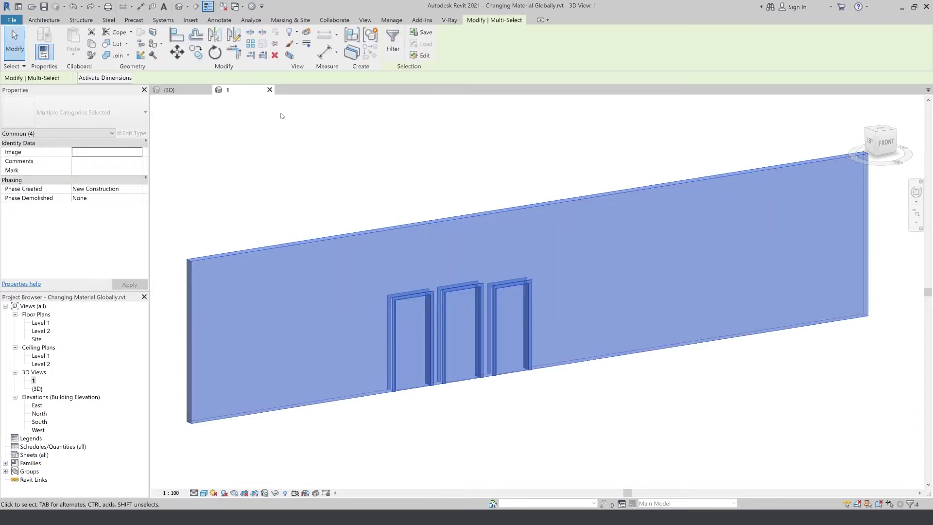
pyautogui.press('Delete')
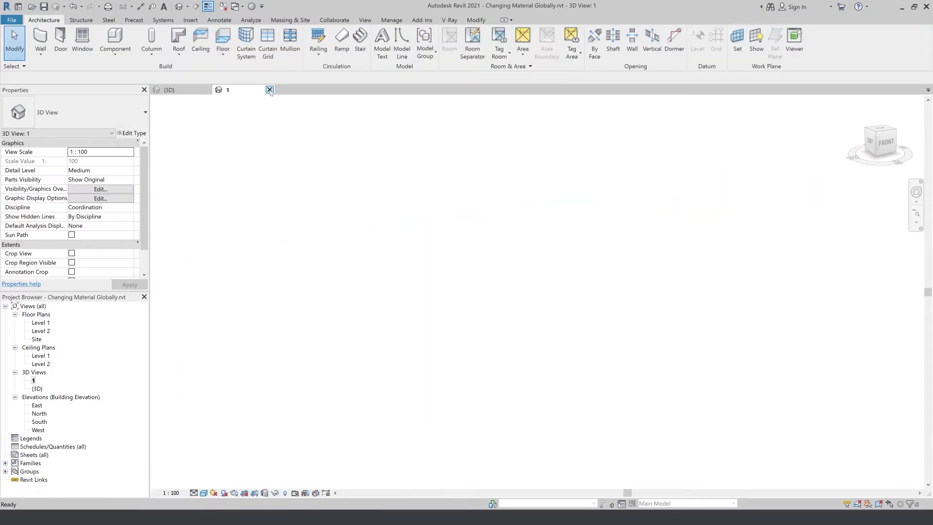
pyautogui.click(269, 89)
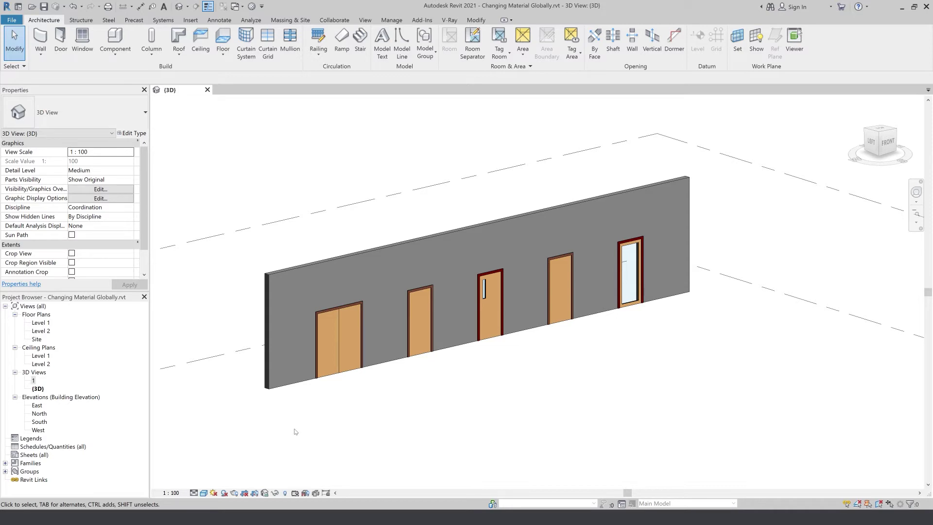
# Open the type properties of the double-flush door in the {3D} view.
pyautogui.click(345, 382)
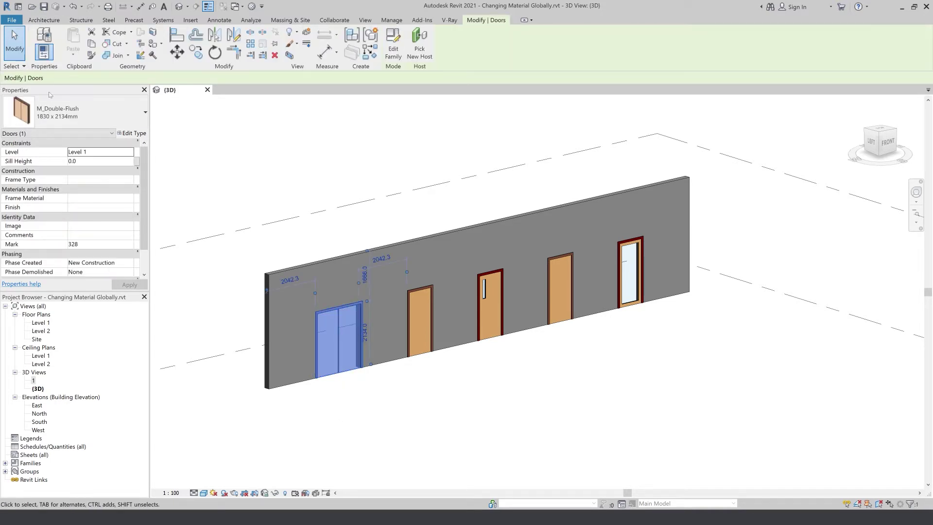
pyautogui.click(132, 133)
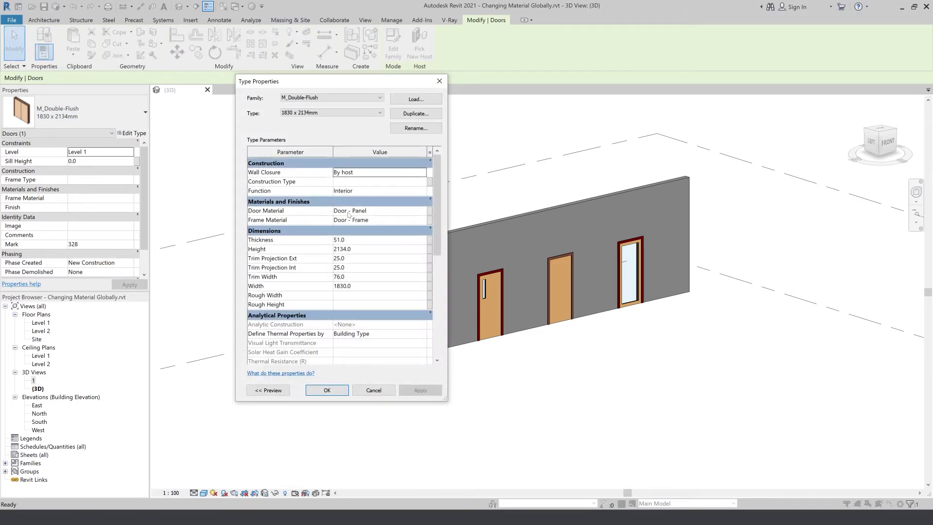
pyautogui.click(423, 212)
pyautogui.click(423, 213)
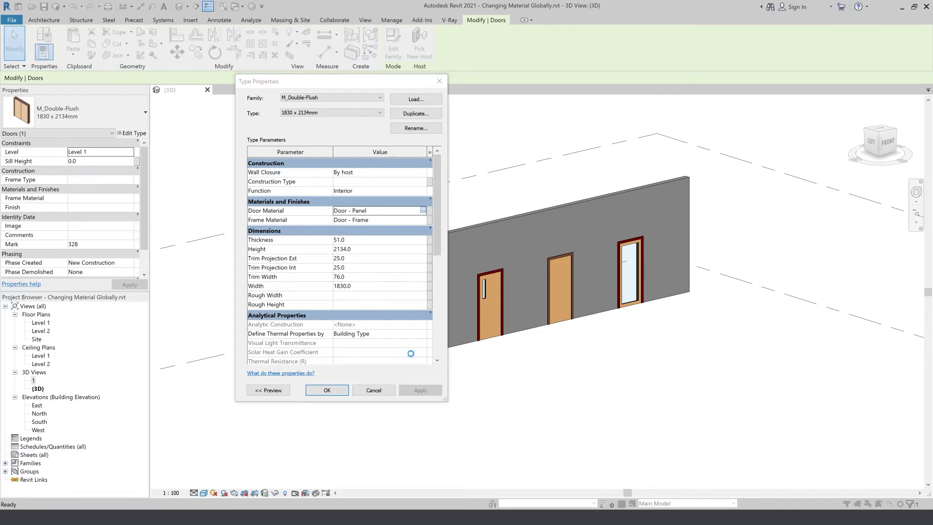
pyautogui.click(572, 38)
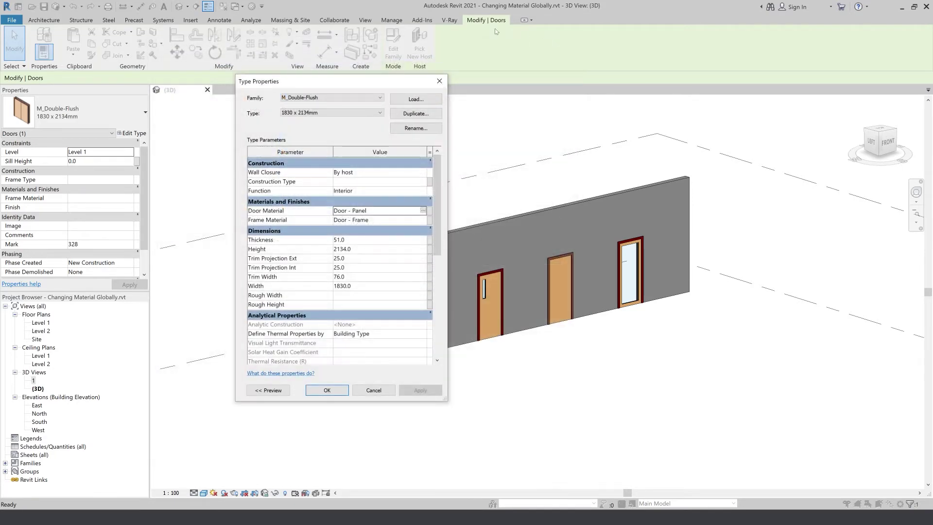
# Create a global material parameter named Door and associate it with the double-flush door type's Door Material.
pyautogui.click(430, 212)
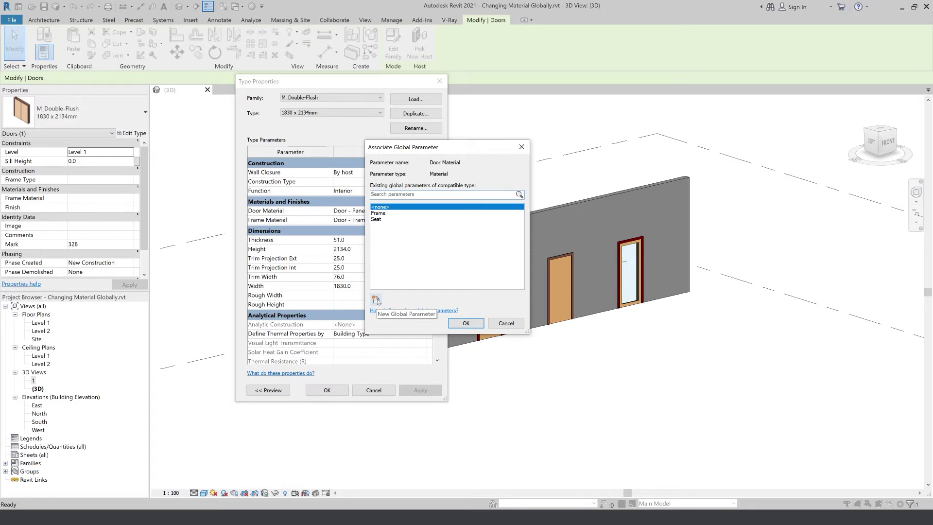
pyautogui.click(376, 300)
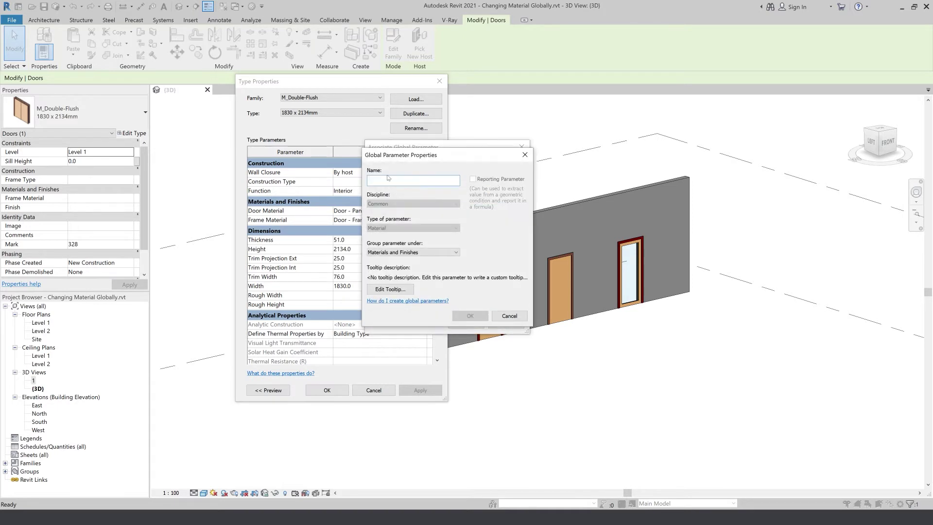
pyautogui.write('Doo')
pyautogui.click(469, 316)
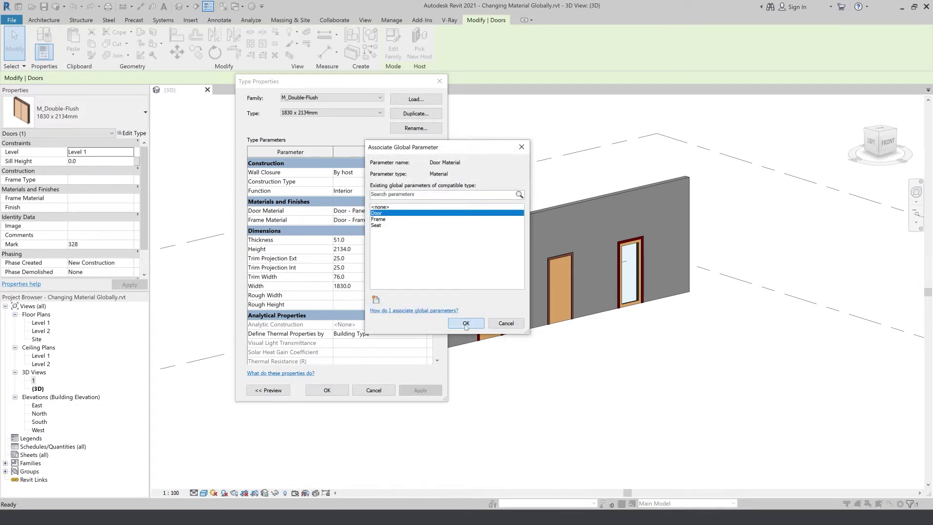
pyautogui.click(465, 324)
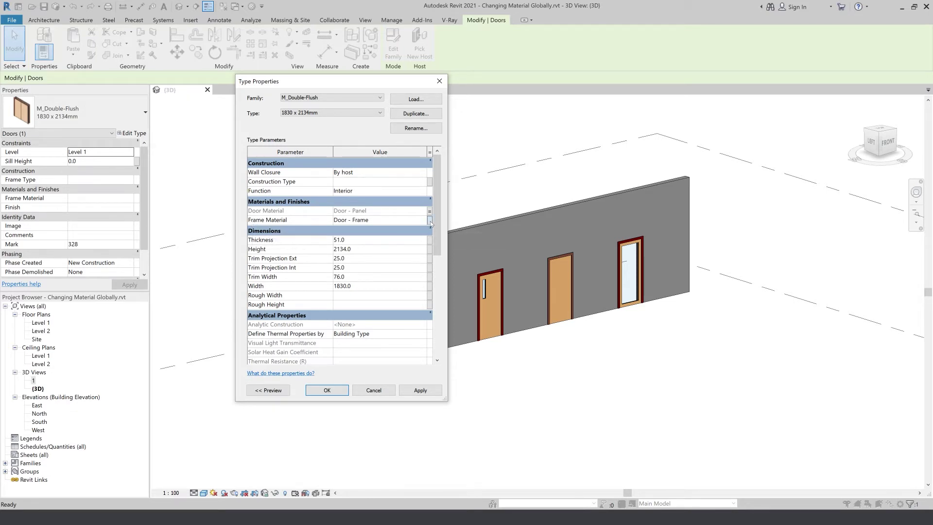
# Create a global parameter named Door Farme, associate it with the double-flush door type's Frame Material, and accept the type changes.
pyautogui.click(430, 223)
pyautogui.click(375, 297)
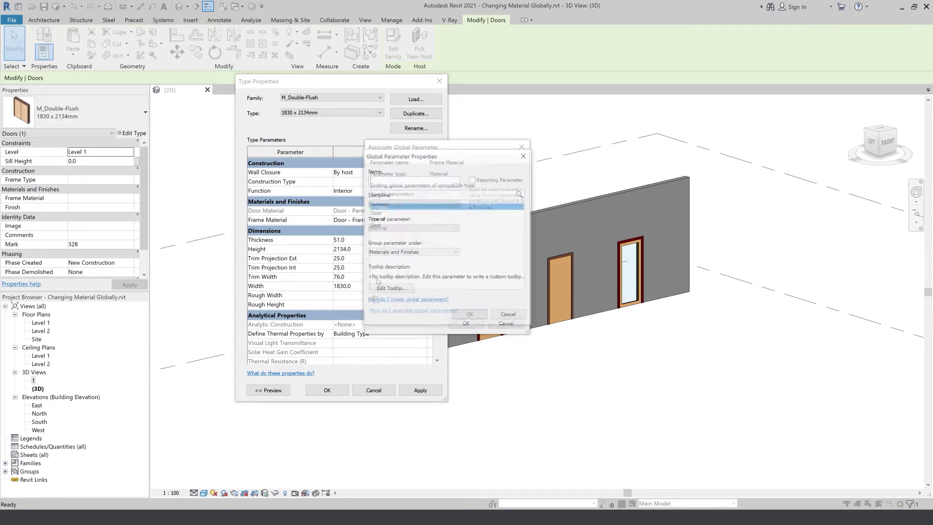
pyautogui.write('Do')
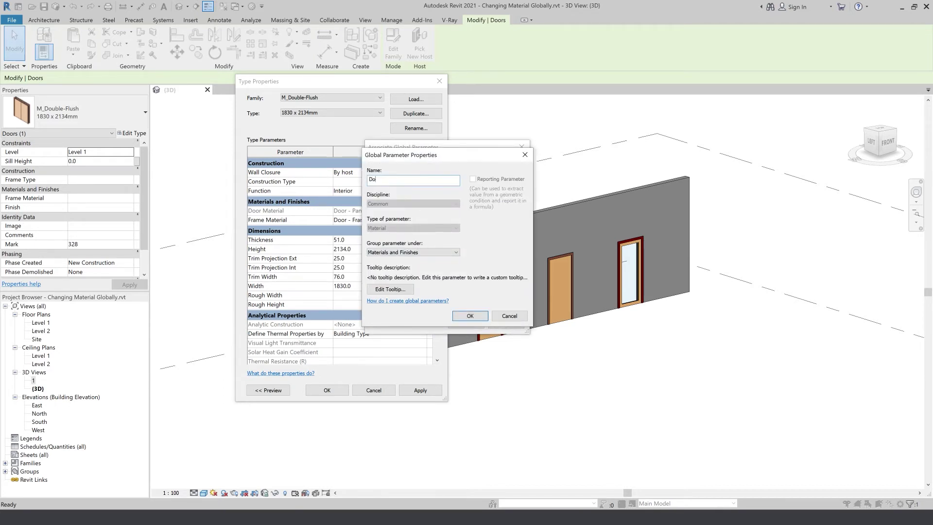
pyautogui.write('or Farme')
pyautogui.click(470, 316)
pyautogui.click(465, 324)
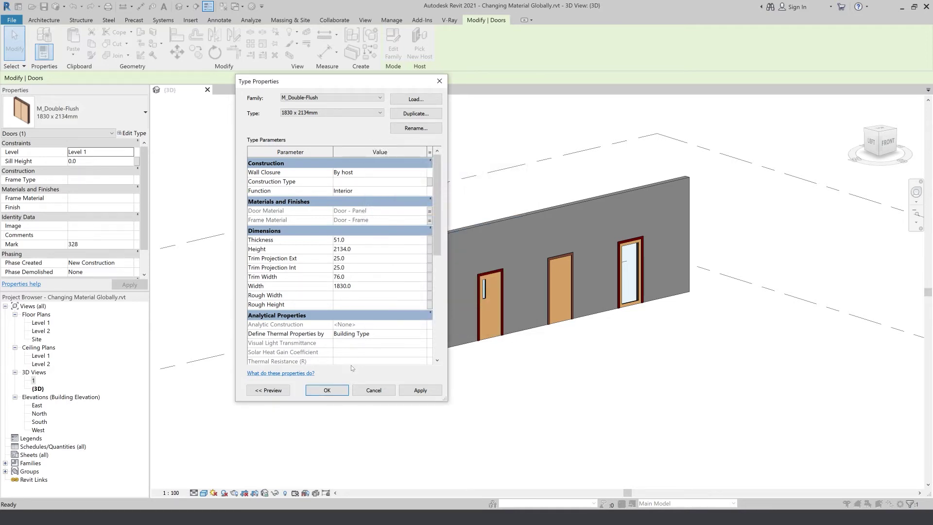
pyautogui.click(326, 390)
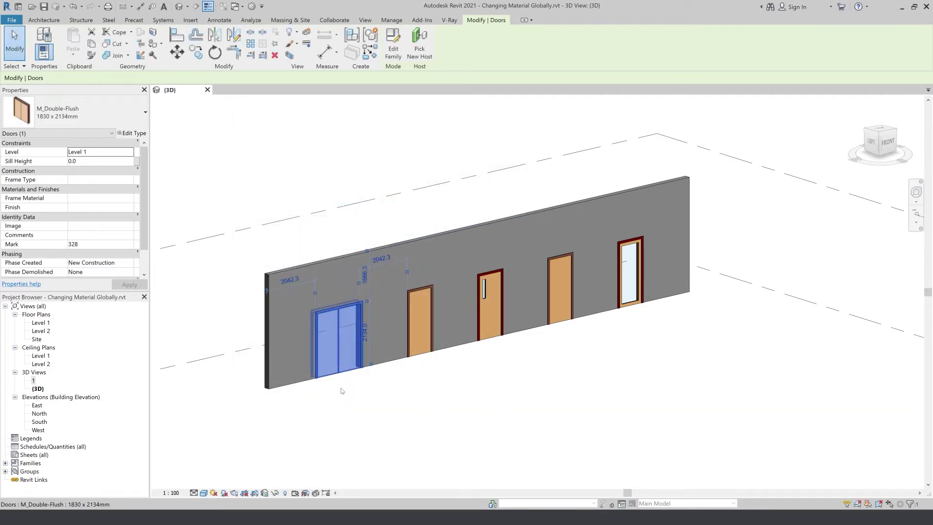
# Associate the M_Single-Flush1 door type's Door Material with the global parameter Door and its Frame Material with Door Farme.
pyautogui.click(424, 352)
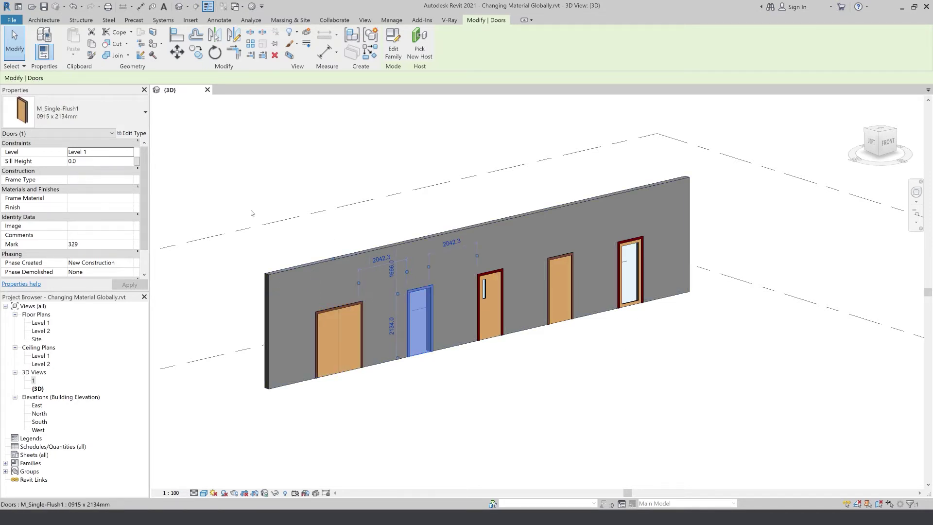
pyautogui.click(128, 134)
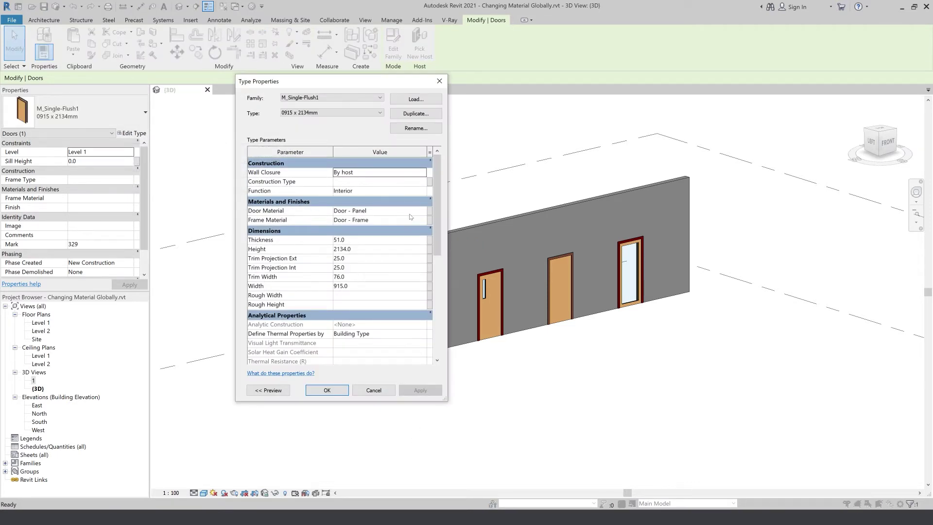
pyautogui.click(428, 214)
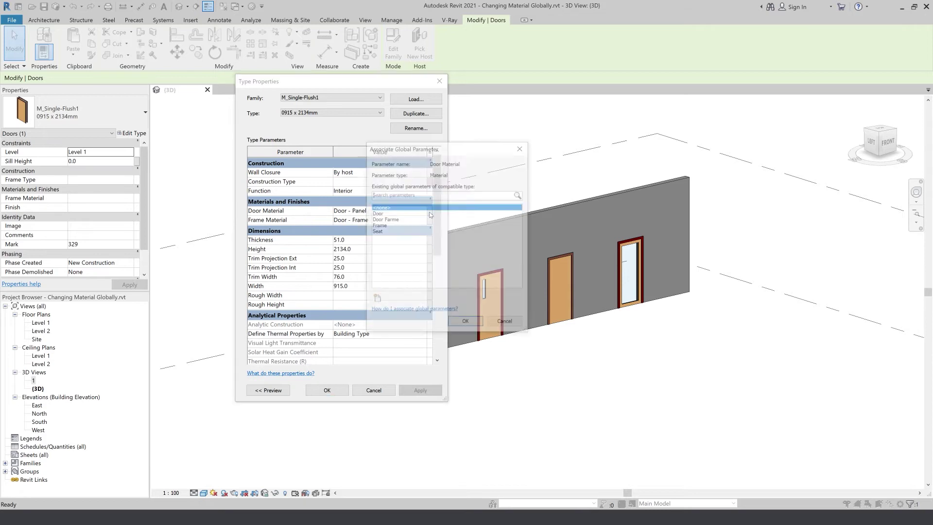
pyautogui.click(387, 216)
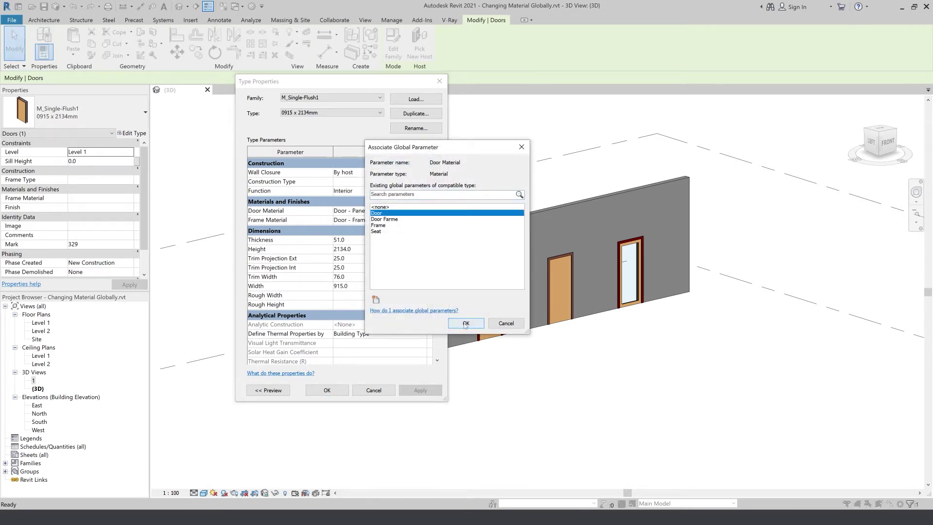
pyautogui.click(465, 323)
pyautogui.click(430, 221)
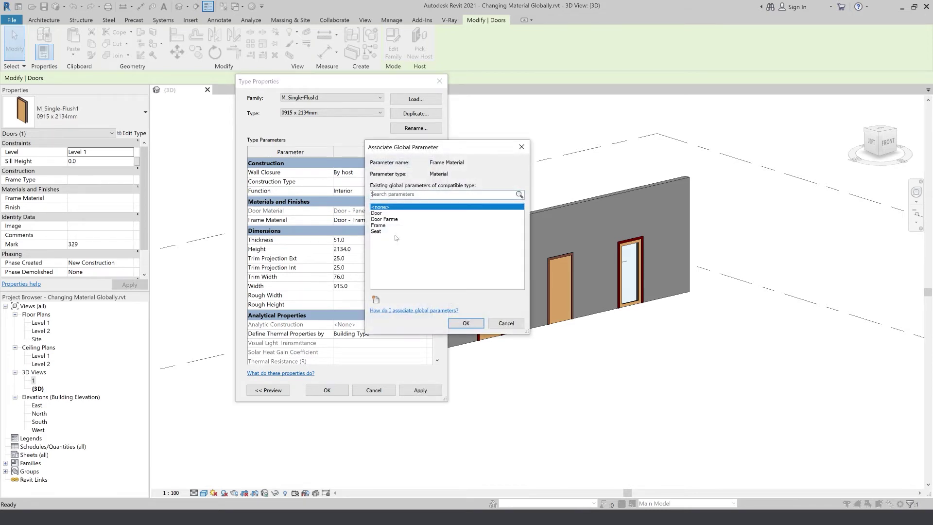
pyautogui.click(389, 219)
pyautogui.click(465, 323)
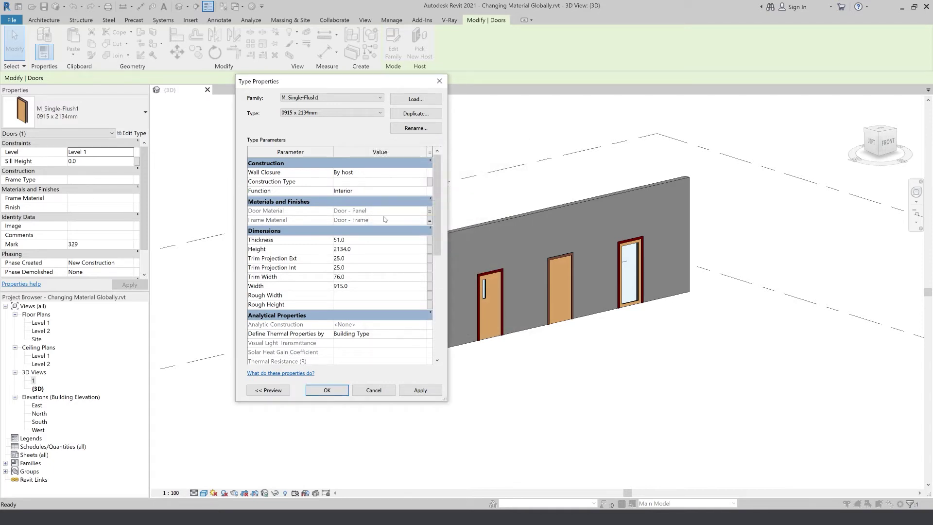
pyautogui.click(326, 390)
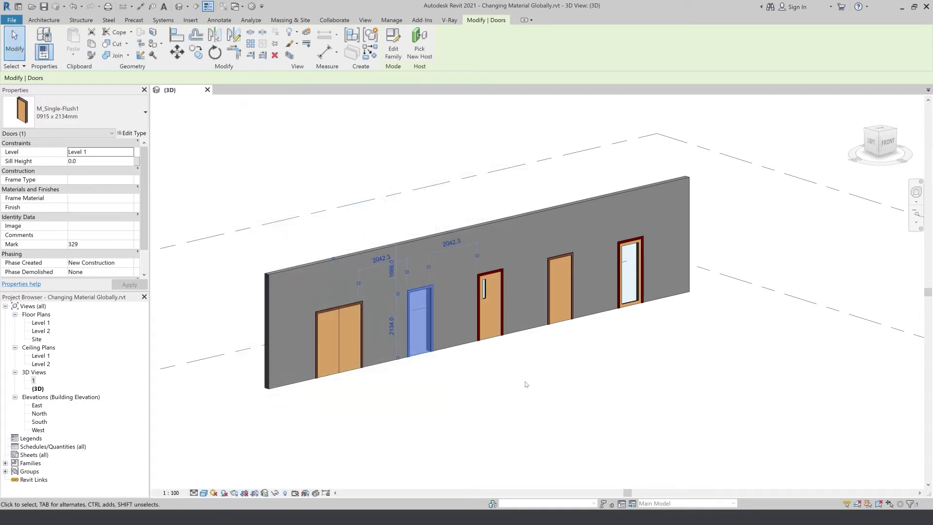
# Associate the flush vision door type's Door Material with the global parameter Door and its Frame Material with Door Farme.
pyautogui.click(491, 340)
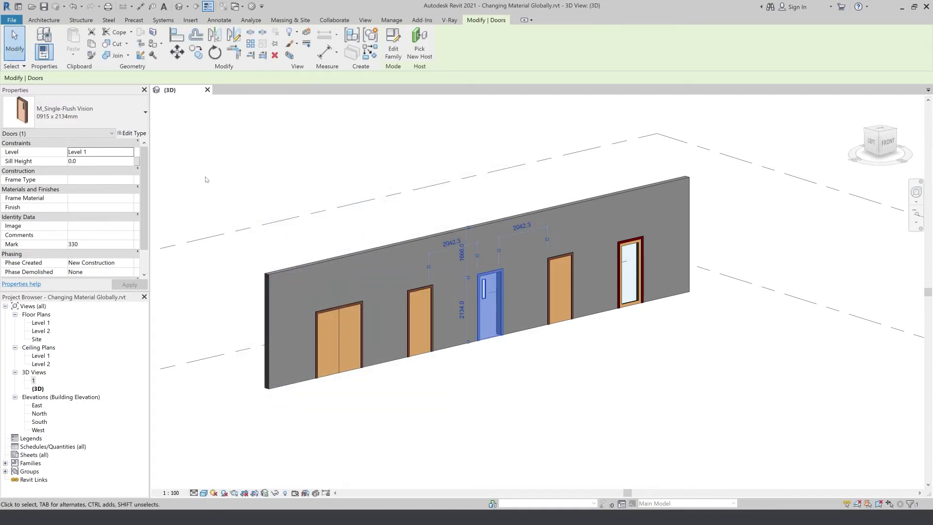
pyautogui.click(131, 133)
pyautogui.click(430, 210)
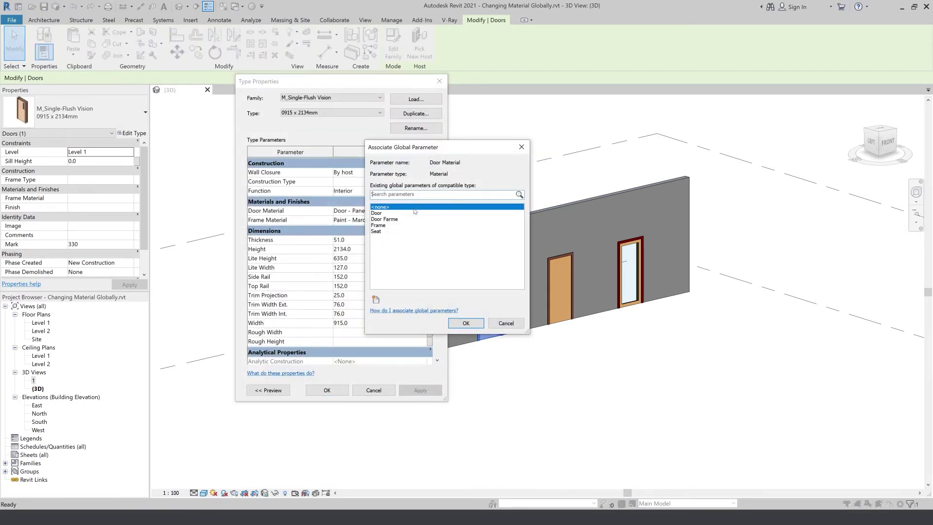
pyautogui.click(391, 214)
pyautogui.click(465, 323)
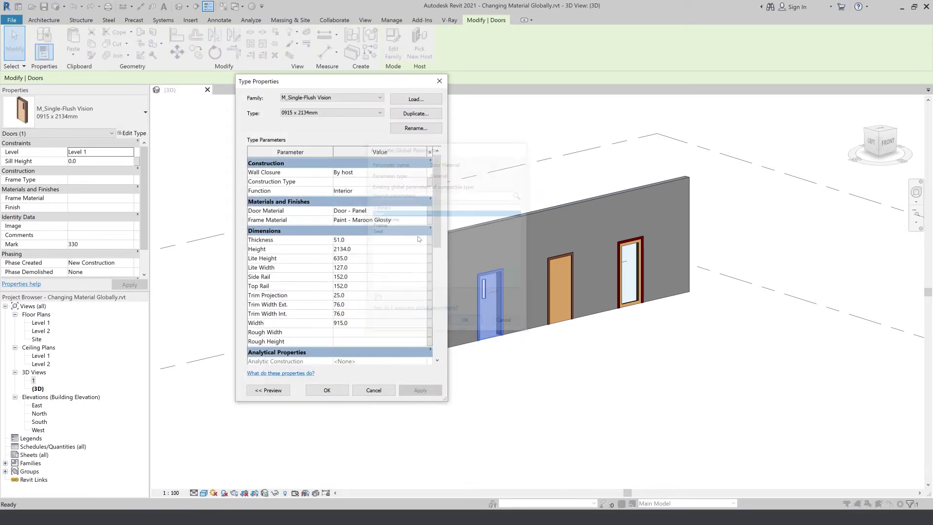
pyautogui.click(430, 220)
pyautogui.click(405, 220)
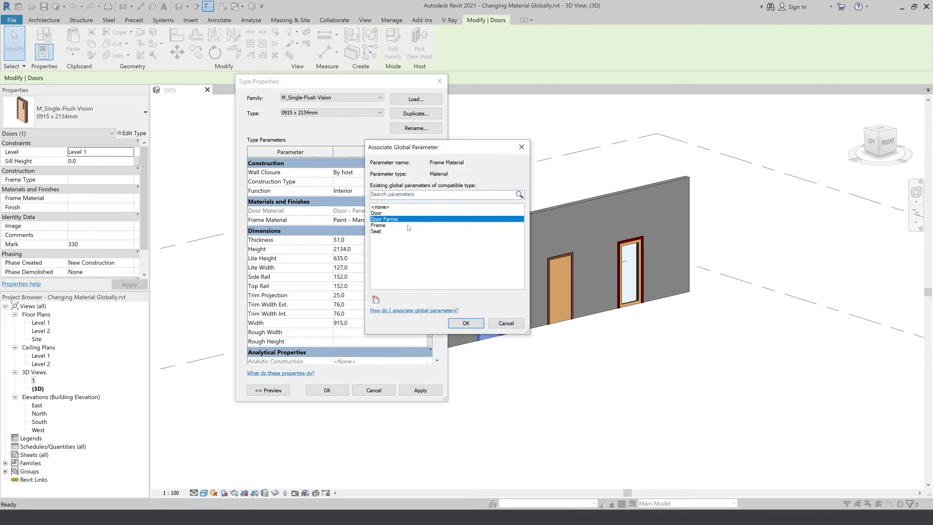
pyautogui.click(465, 323)
pyautogui.click(421, 390)
pyautogui.click(327, 390)
pyautogui.click(489, 348)
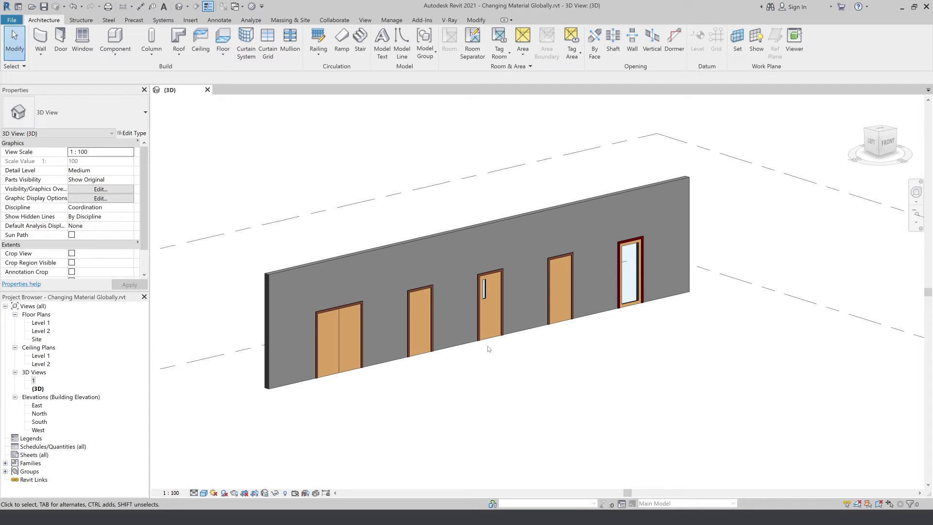
# Associate the double-acting flush door type's Door Material with the global parameter Door and its Frame Material with Door Farme.
pyautogui.click(552, 321)
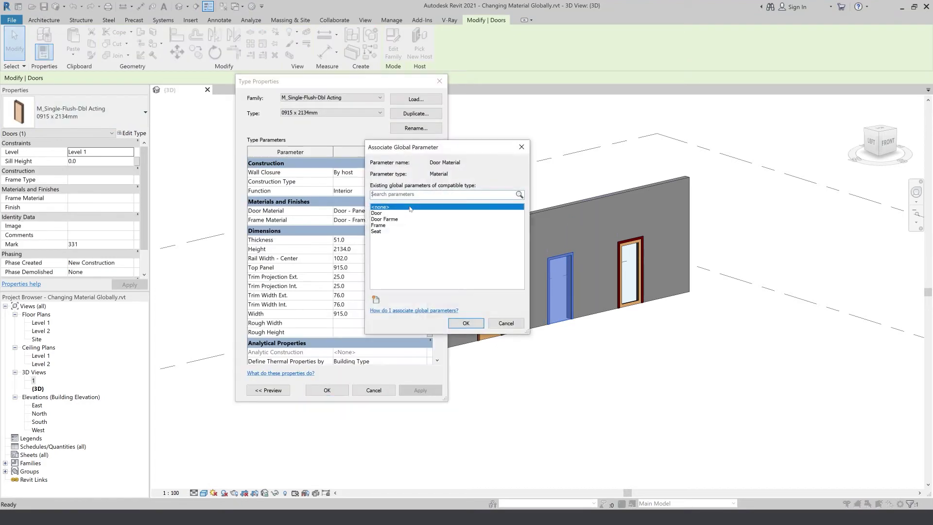
pyautogui.click(384, 213)
pyautogui.click(458, 326)
pyautogui.click(430, 220)
pyautogui.click(384, 219)
pyautogui.click(464, 324)
pyautogui.click(327, 390)
pyautogui.click(506, 388)
# Associate the M_Single-Glass 1 door type's Door Material with the global parameter Door and its Frame Material with Frame.
pyautogui.click(622, 304)
pyautogui.click(133, 134)
pyautogui.click(429, 219)
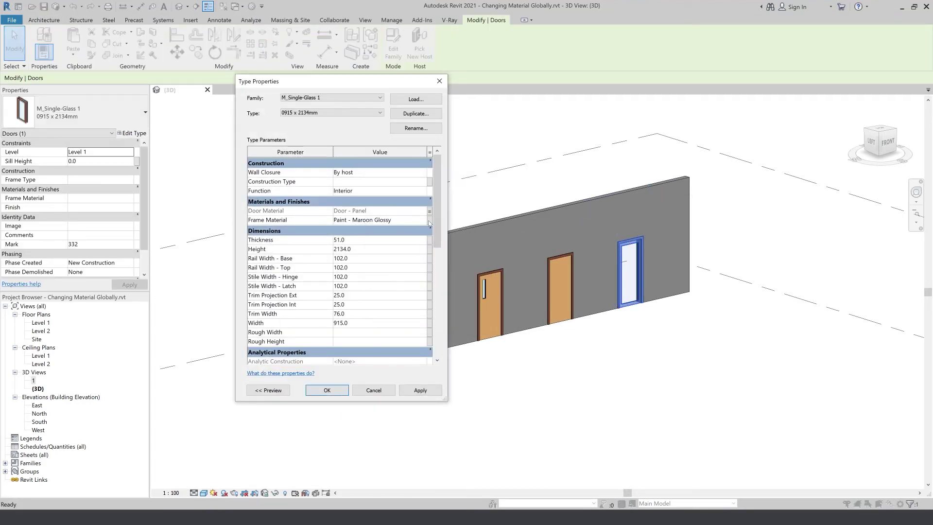
pyautogui.click(429, 219)
pyautogui.click(379, 225)
pyautogui.click(466, 323)
pyautogui.click(327, 390)
pyautogui.click(520, 430)
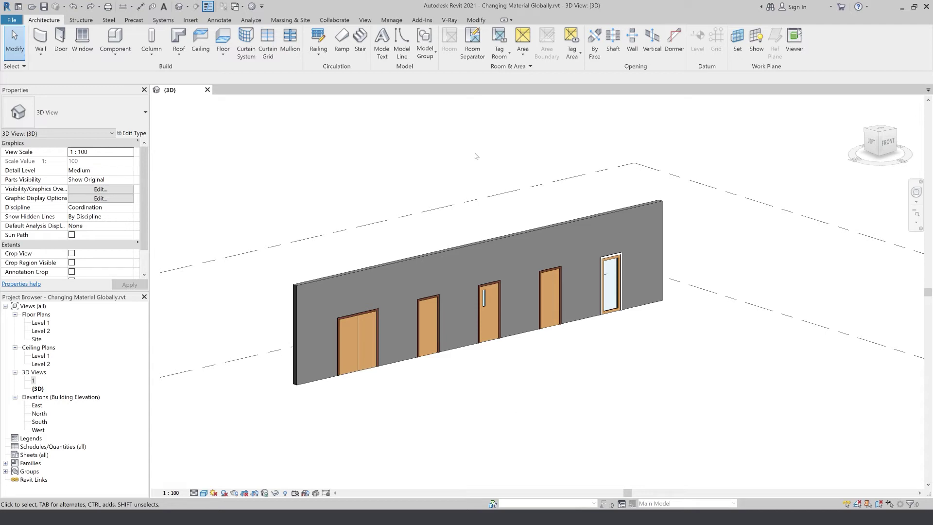
# Set the global parameter Door to the Walnut material and apply the change to the doors.
pyautogui.click(392, 20)
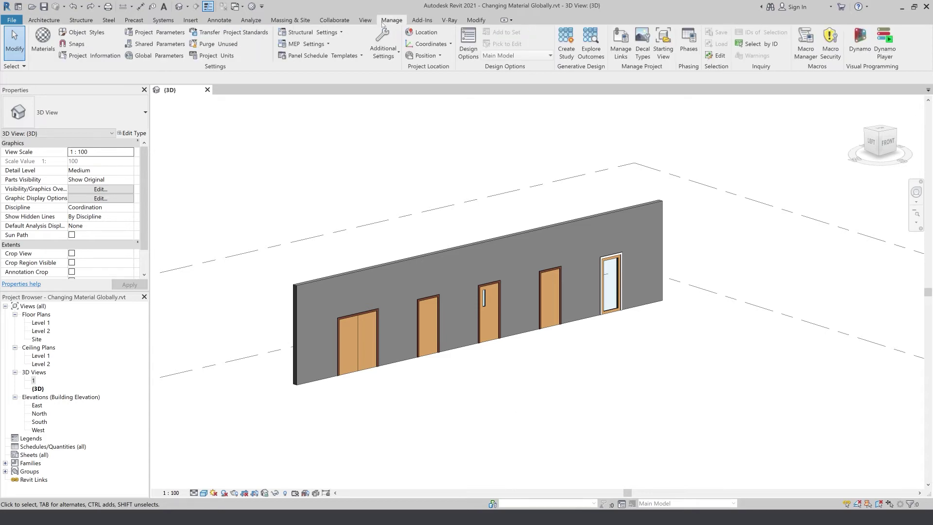
pyautogui.click(155, 56)
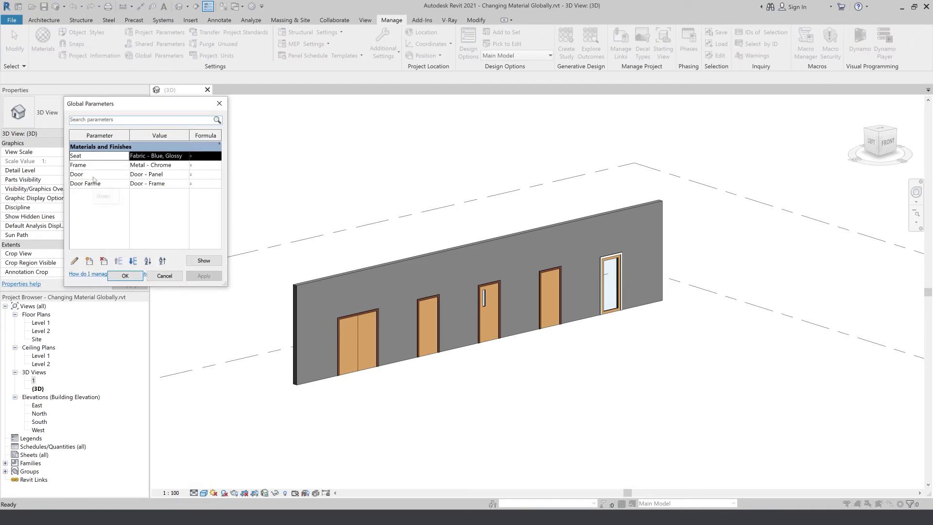
pyautogui.click(170, 176)
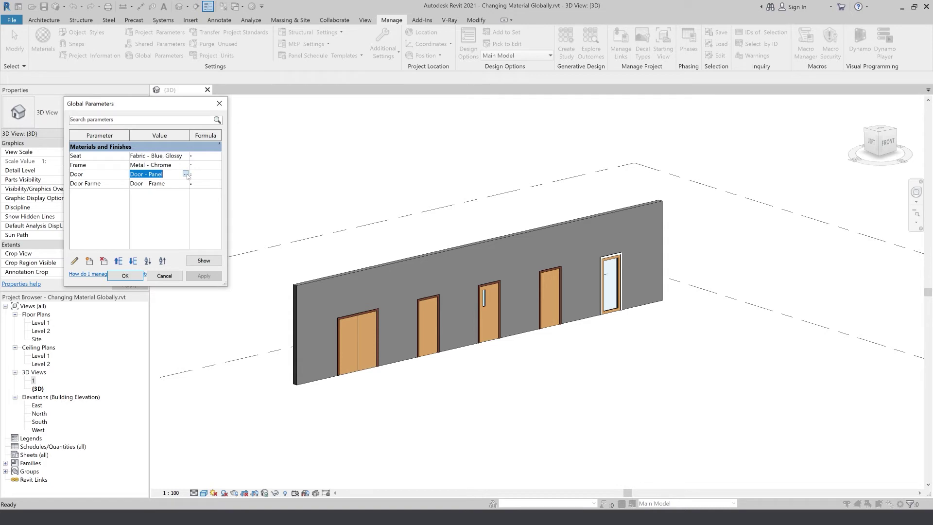
pyautogui.click(185, 174)
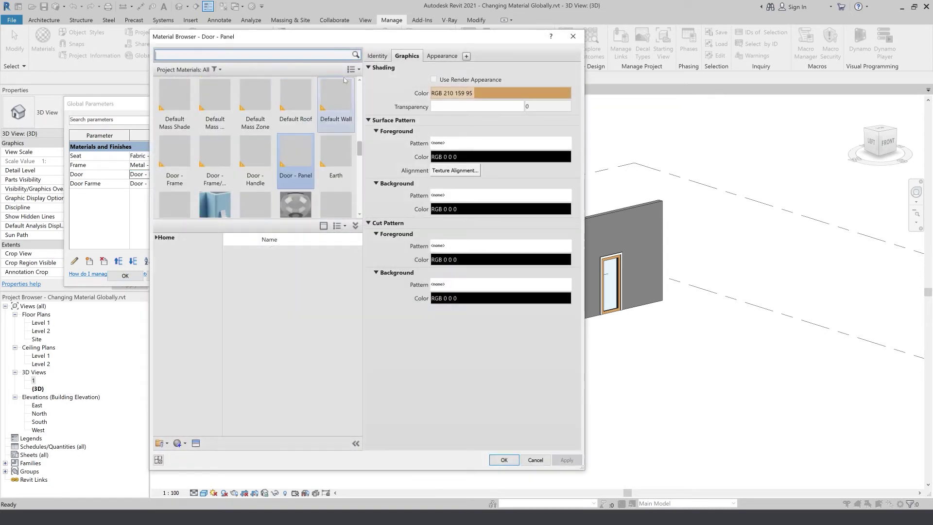
pyautogui.write('wood')
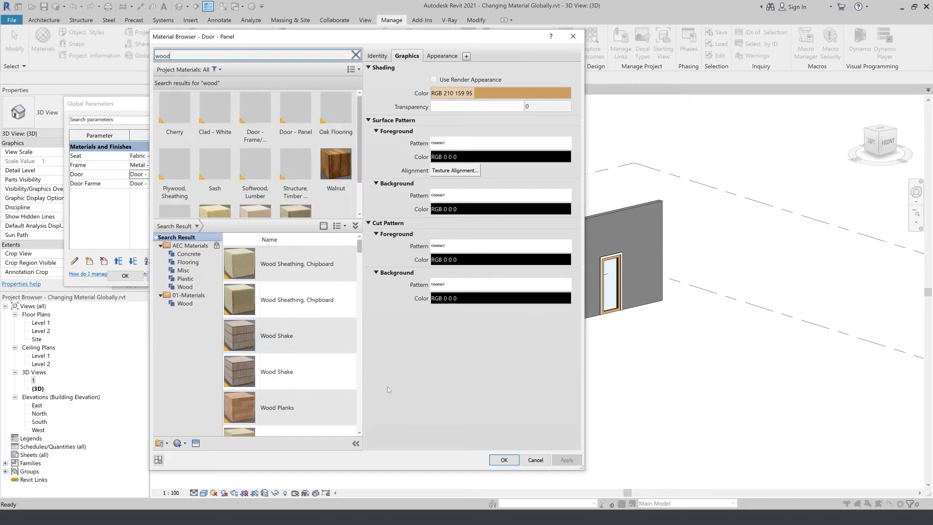
pyautogui.click(337, 163)
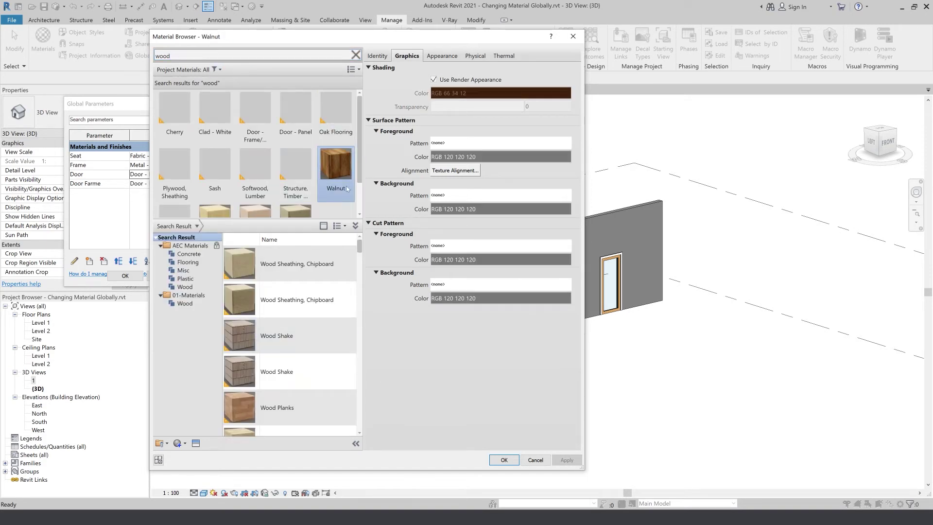
pyautogui.click(507, 460)
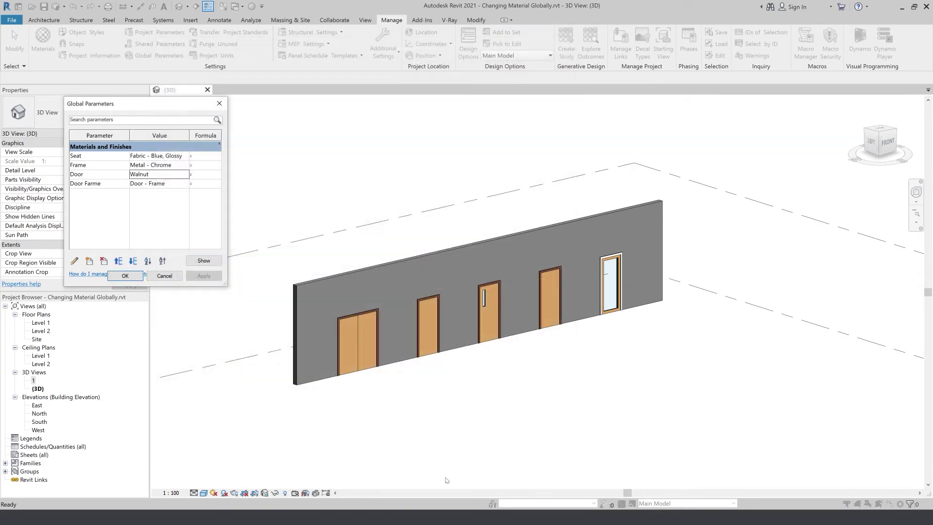
pyautogui.click(203, 275)
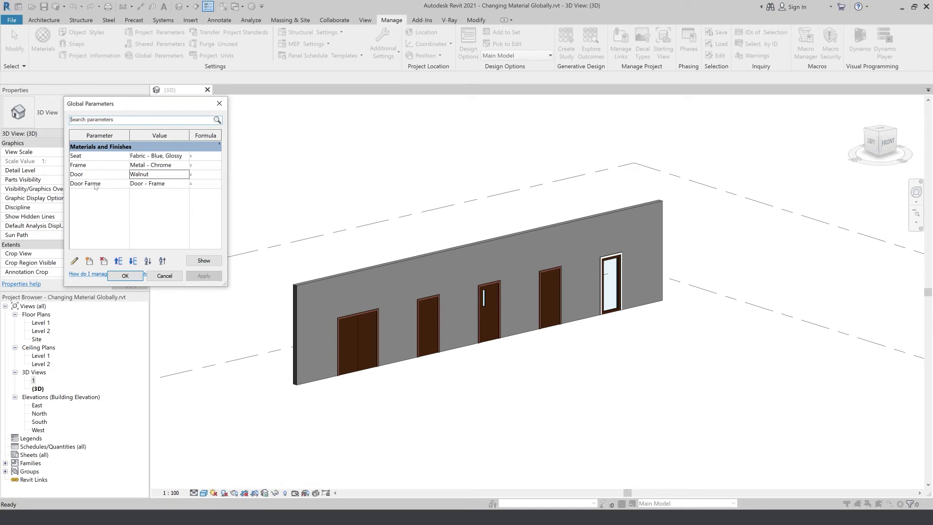
# Set the appearance color of the Door - Frame material used by the global parameter Door Farme to grey RGB 95 95 95.
pyautogui.click(186, 185)
pyautogui.click(185, 184)
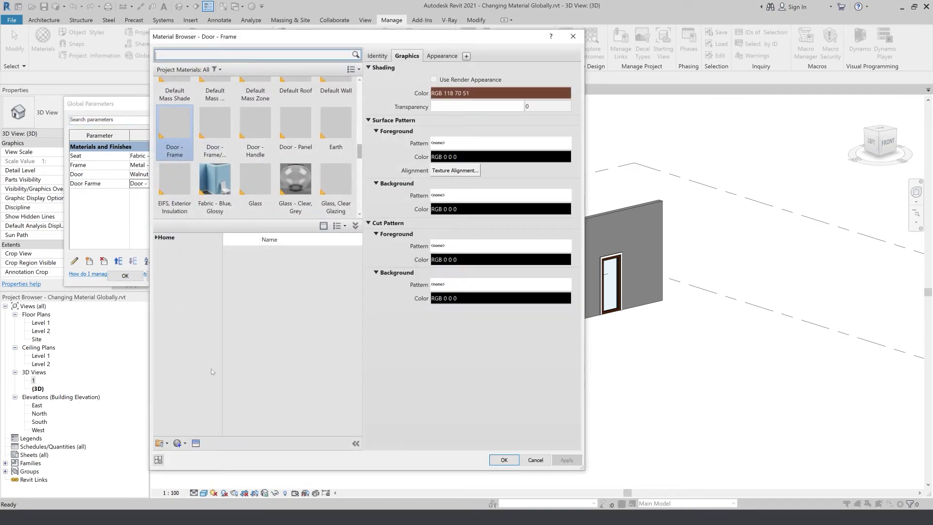
pyautogui.click(432, 56)
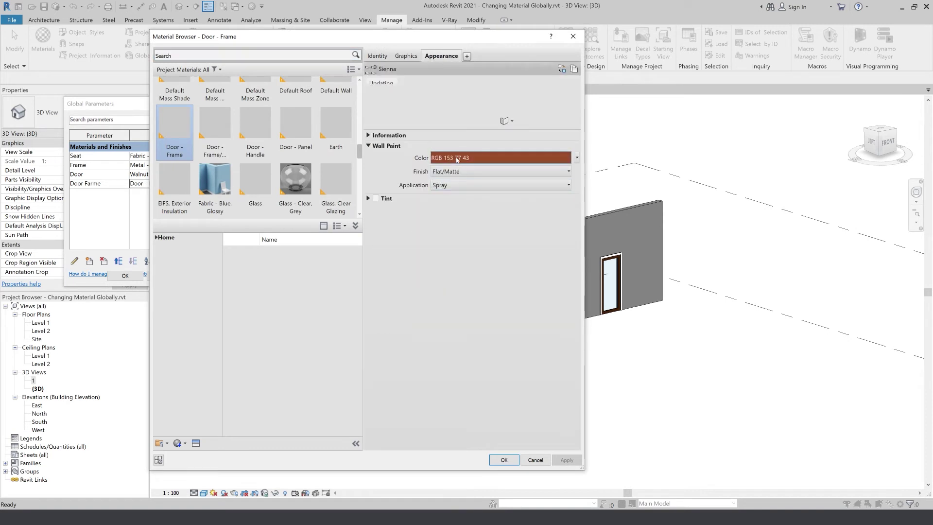
pyautogui.click(443, 158)
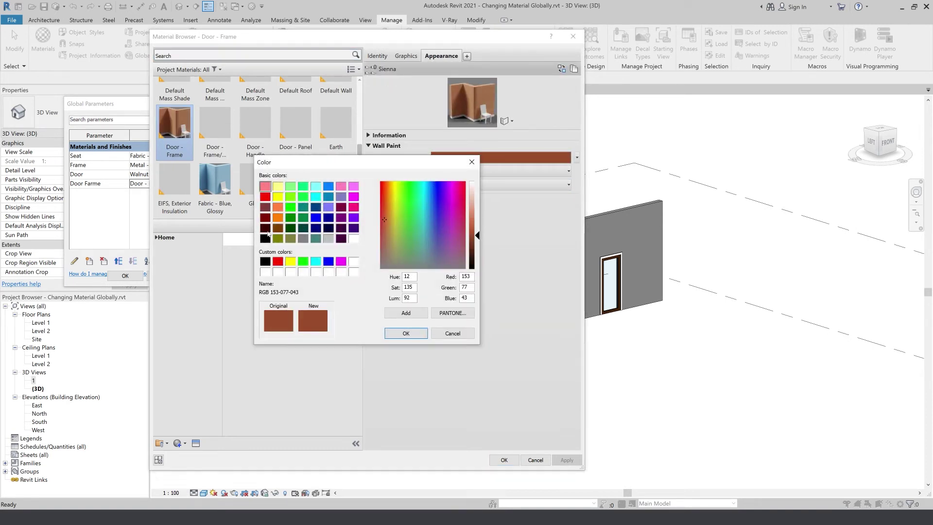
pyautogui.click(304, 238)
pyautogui.click(476, 238)
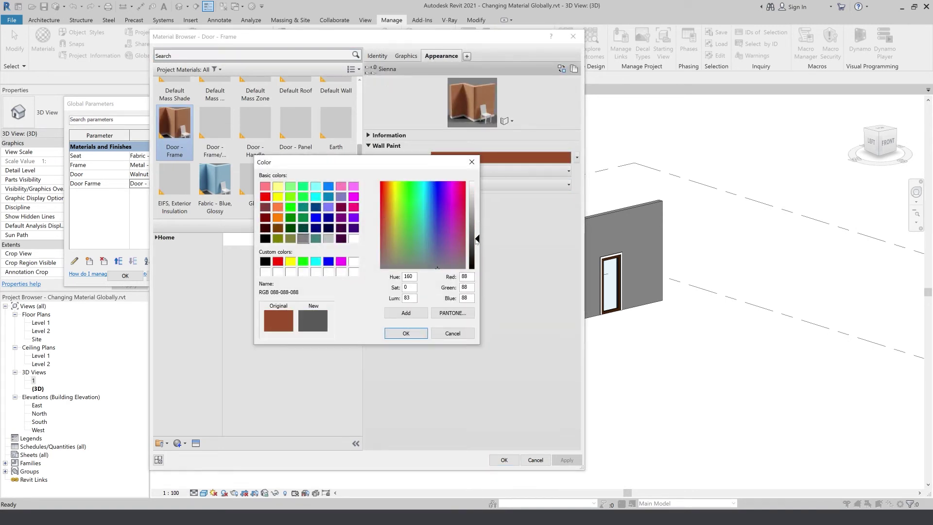
pyautogui.click(410, 334)
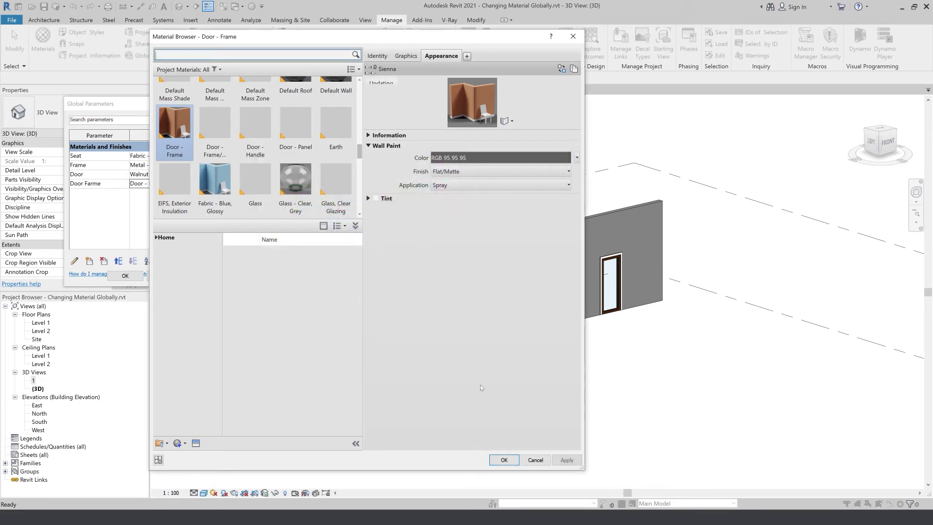
# Enable Use Render Appearance for the Door - Frame material's shading, then apply and accept the global parameter changes.
pyautogui.click(378, 56)
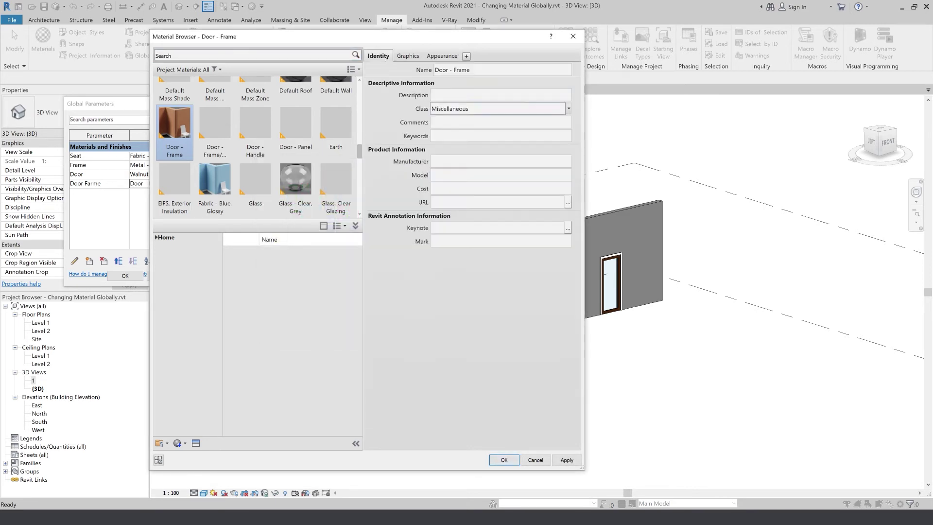
pyautogui.click(408, 56)
pyautogui.click(445, 80)
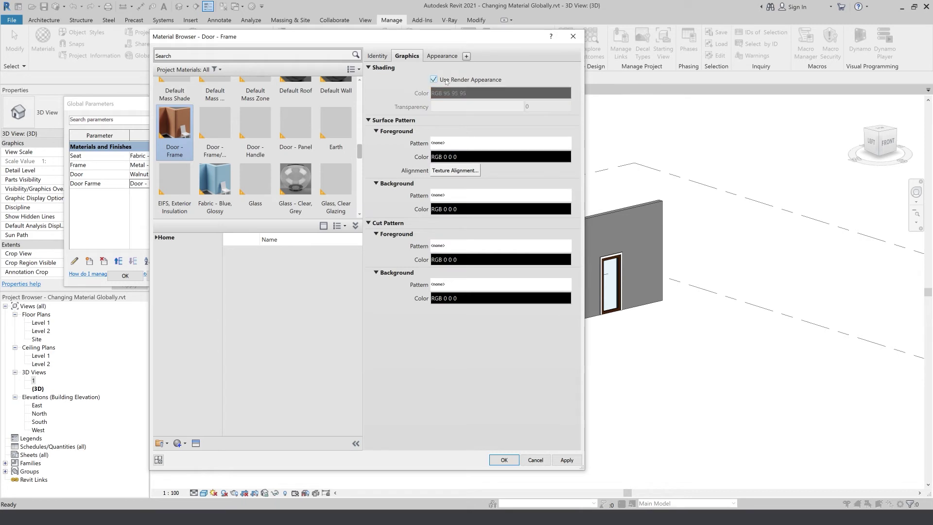
pyautogui.click(500, 460)
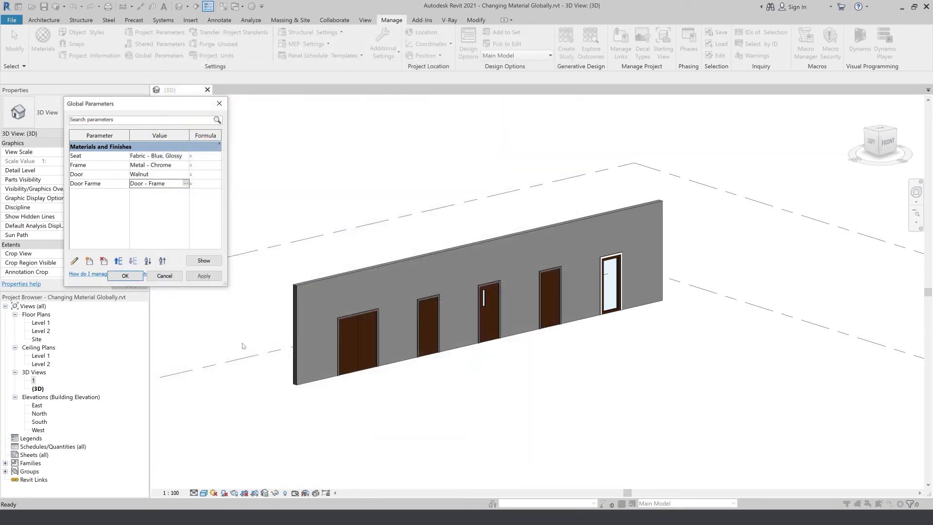
pyautogui.click(205, 276)
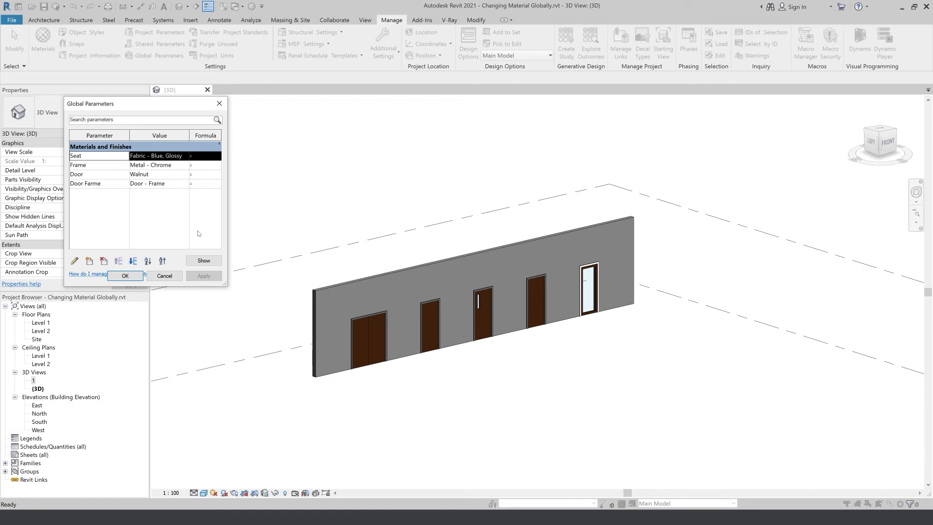
pyautogui.click(138, 276)
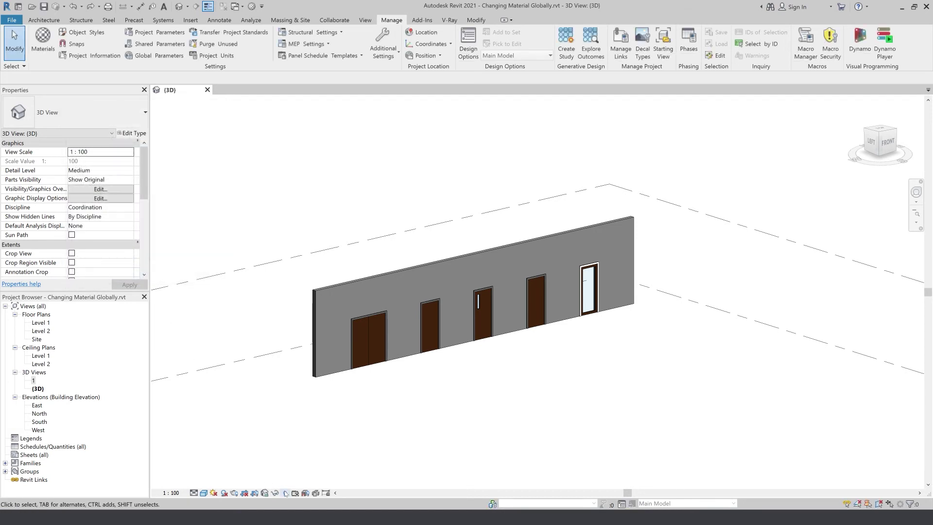
# Reveal the hidden elements, unhide the floor slab and its seating furniture, and leave the reveal mode.
pyautogui.click(284, 493)
pyautogui.moveTo(243, 382); pyautogui.dragTo(243, 382)
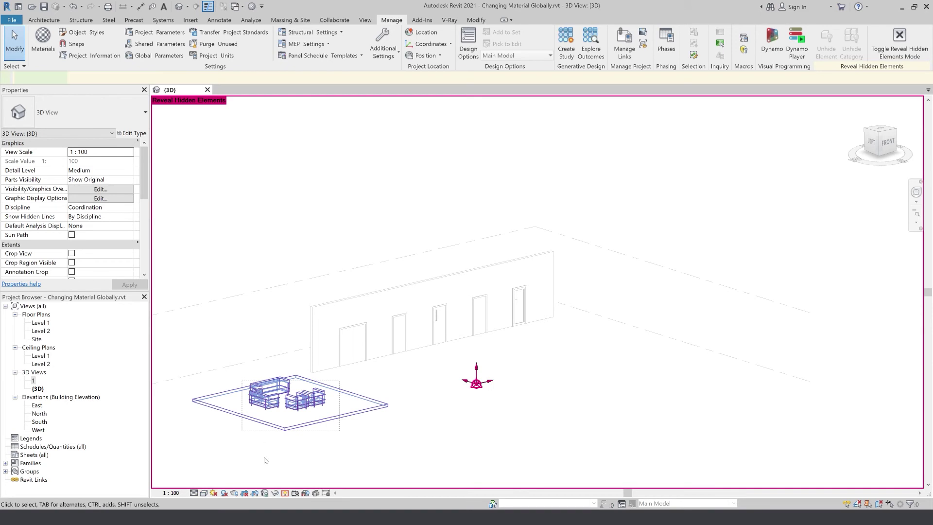
pyautogui.click(449, 43)
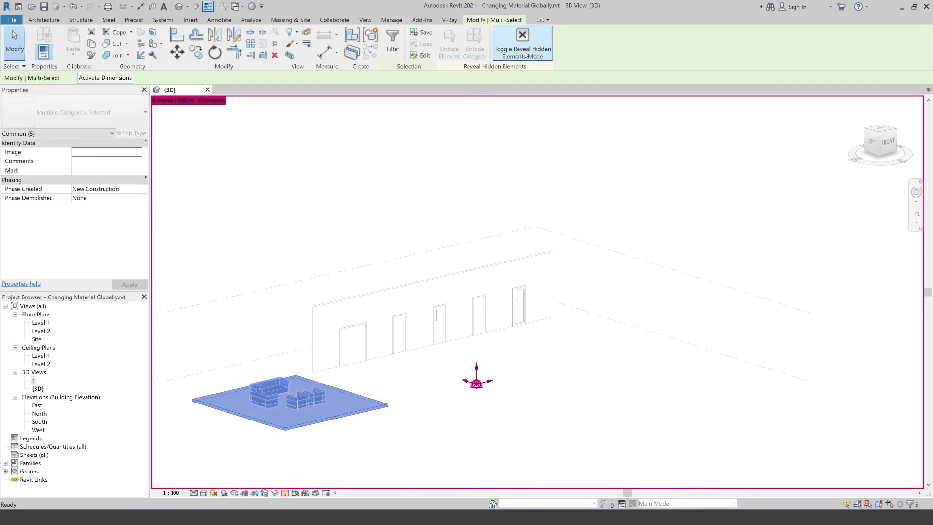
pyautogui.click(523, 39)
# Duplicate the global parameter Seat's Fabric - Blue, Glossy material and replace Blue with Green in the copy's name.
pyautogui.keyDown('shift'); pyautogui.moveTo(328, 454); pyautogui.dragTo(170, 446, button='middle'); pyautogui.keyUp('shift')
pyautogui.scroll(1, 359, 266)
pyautogui.scroll(2, 328, 381)
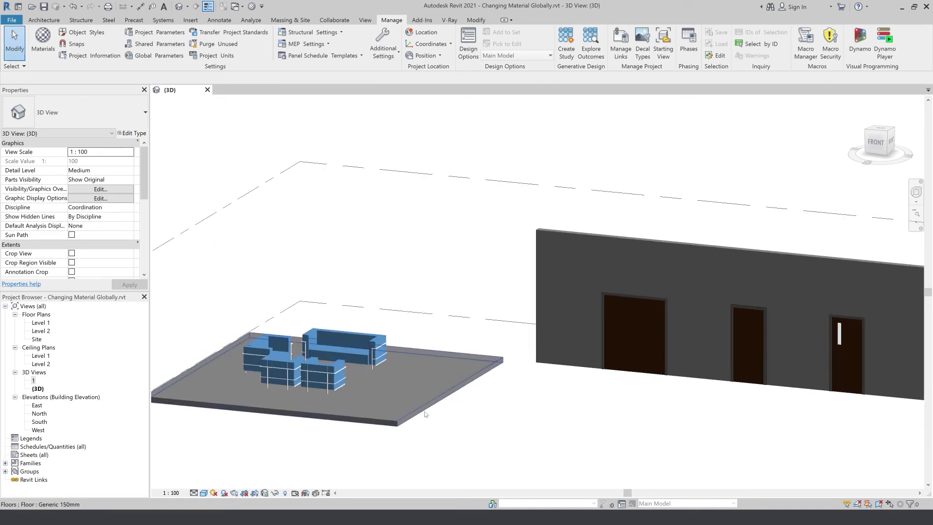
pyautogui.keyDown('shift'); pyautogui.moveTo(414, 388); pyautogui.dragTo(392, 427, button='middle'); pyautogui.keyUp('shift')
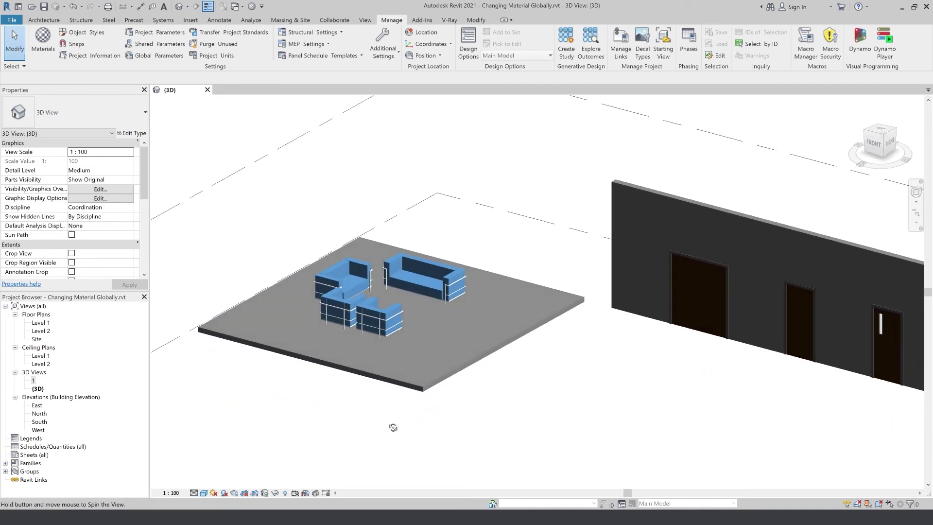
pyautogui.scroll(1, 326, 289)
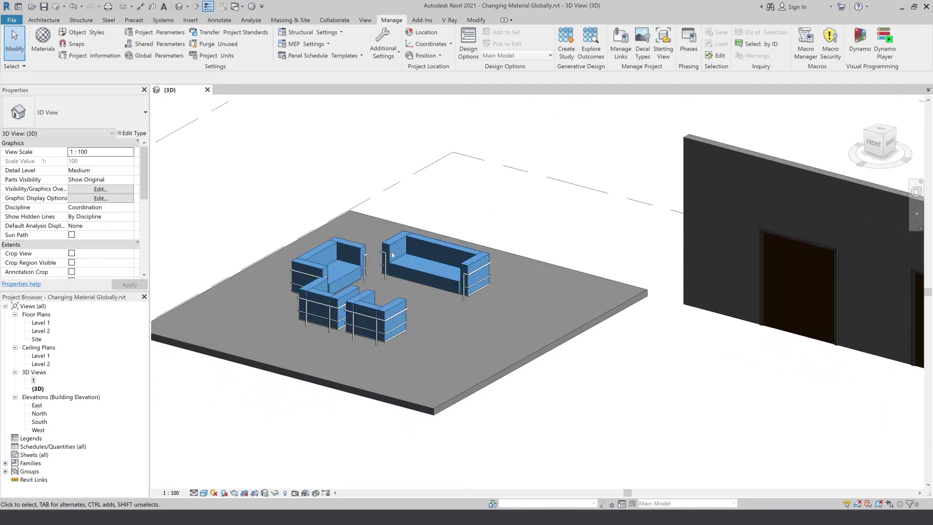
pyautogui.keyDown('shift'); pyautogui.moveTo(472, 398); pyautogui.dragTo(773, 247, button='middle'); pyautogui.keyUp('shift')
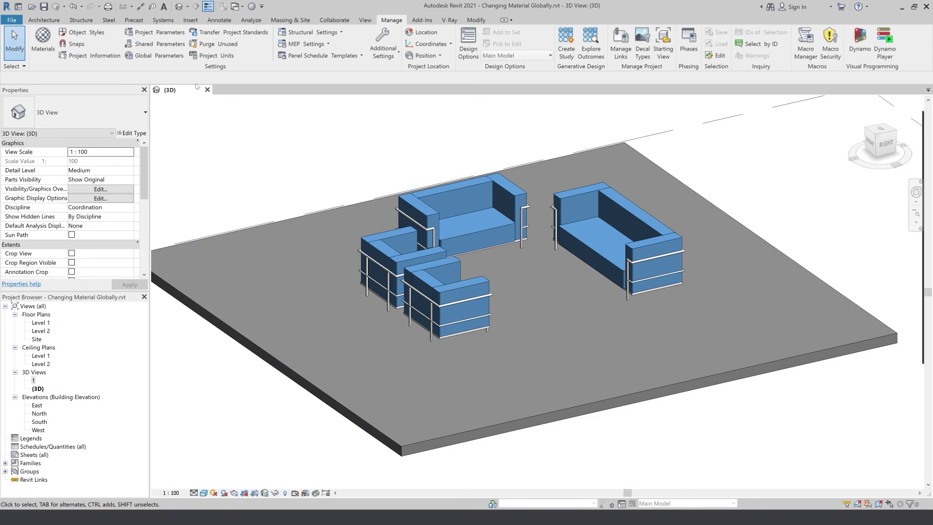
pyautogui.click(167, 58)
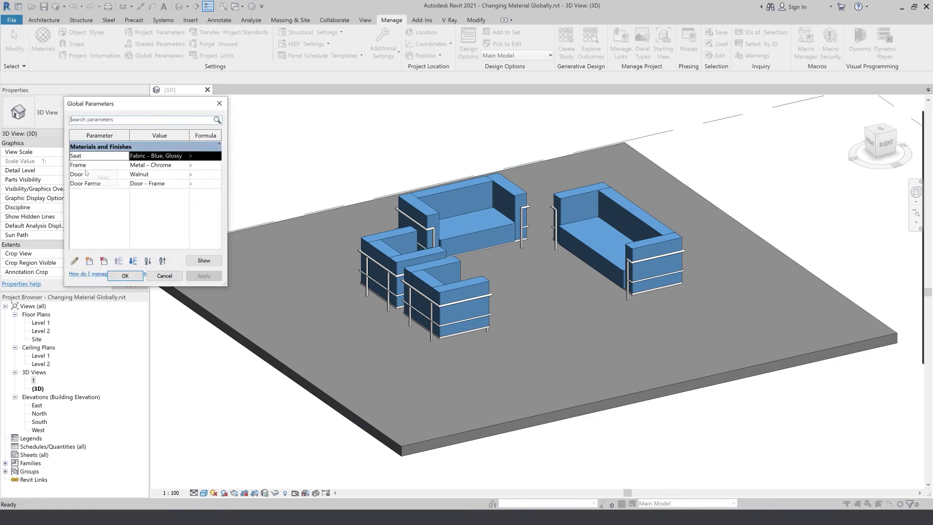
pyautogui.click(185, 158)
pyautogui.click(186, 156)
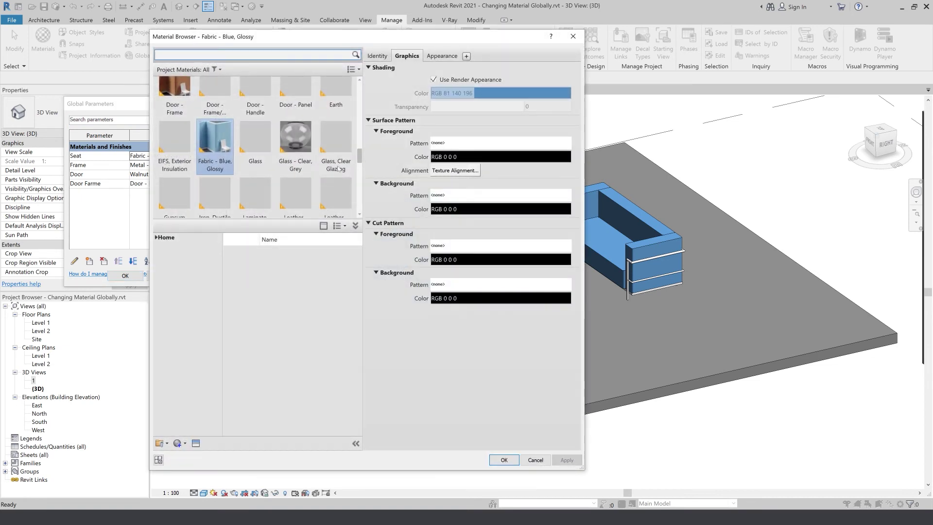
pyautogui.rightClick(209, 144)
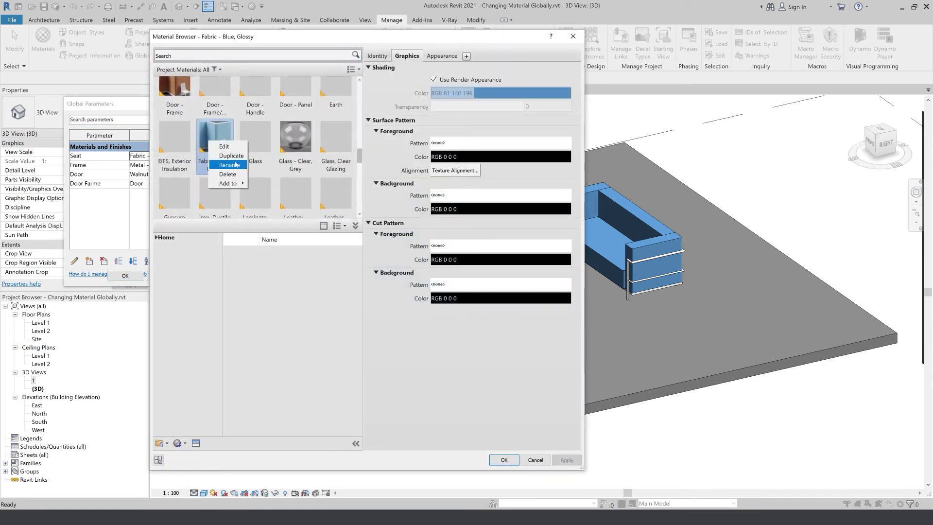
pyautogui.click(231, 156)
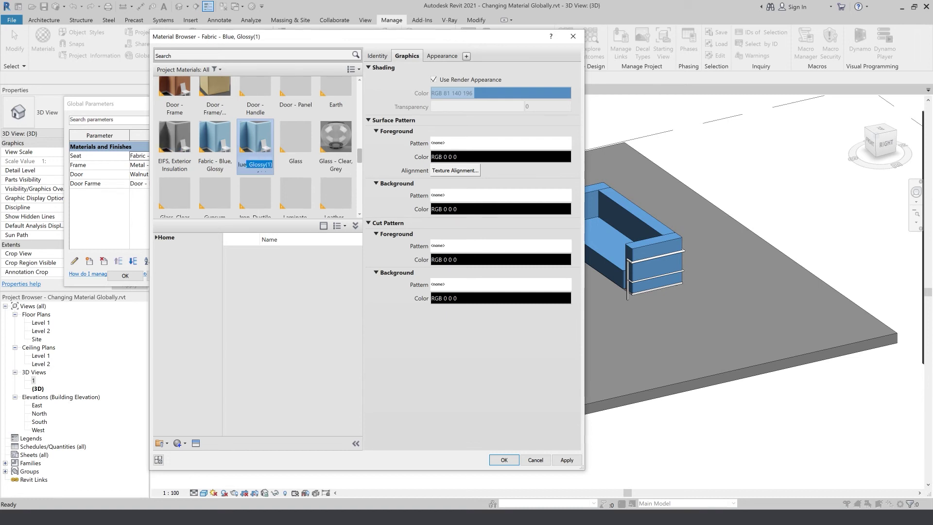
pyautogui.doubleClick(265, 165)
pyautogui.write('Green,')
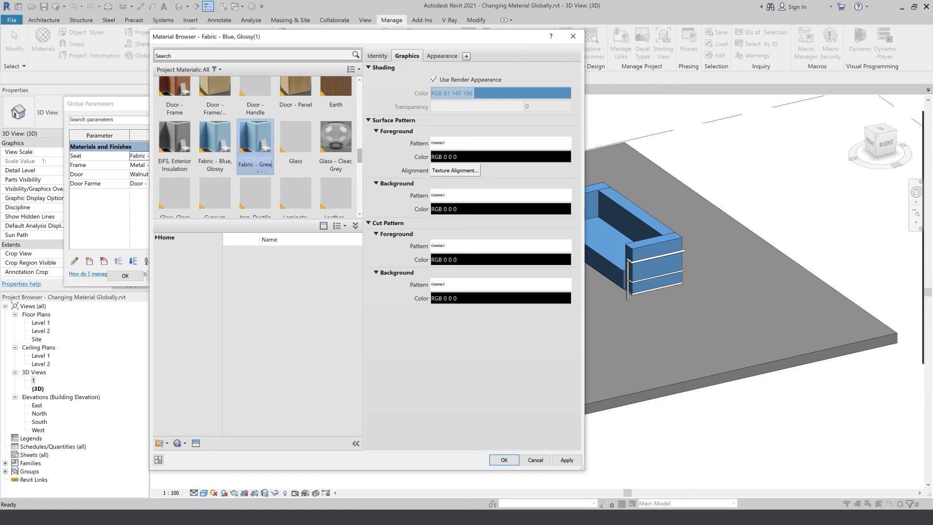
# Set the green fabric material's appearance color to dark green RGB 0 64 64 and check its shading color.
pyautogui.click(442, 55)
pyautogui.click(475, 158)
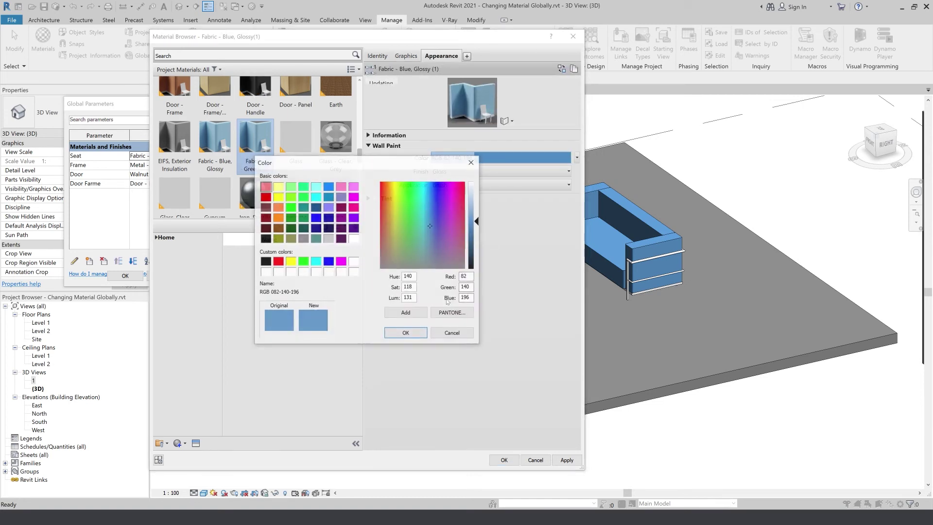
pyautogui.click(316, 238)
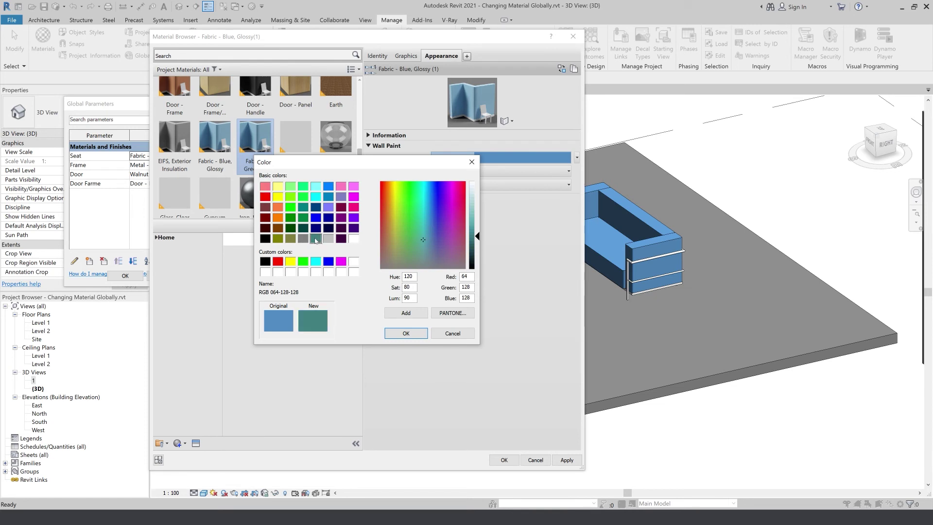
pyautogui.click(303, 228)
pyautogui.click(412, 333)
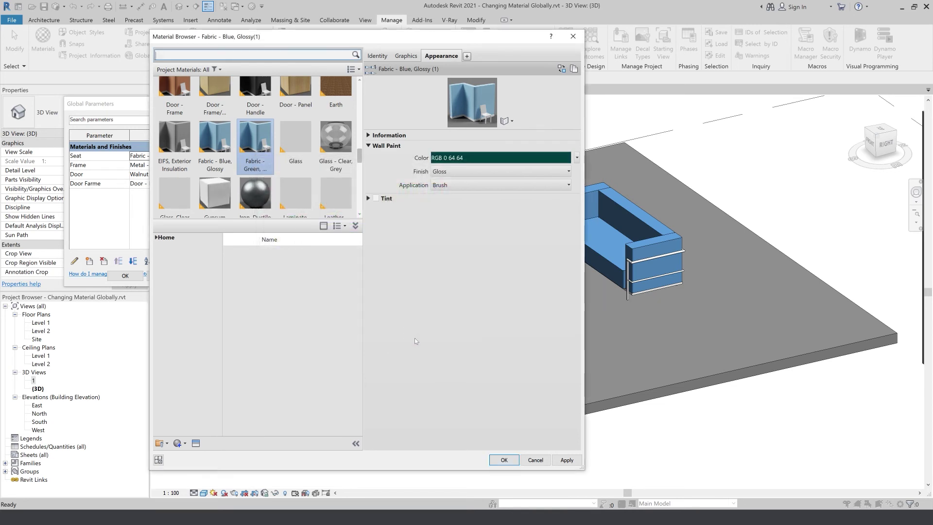
pyautogui.click(405, 57)
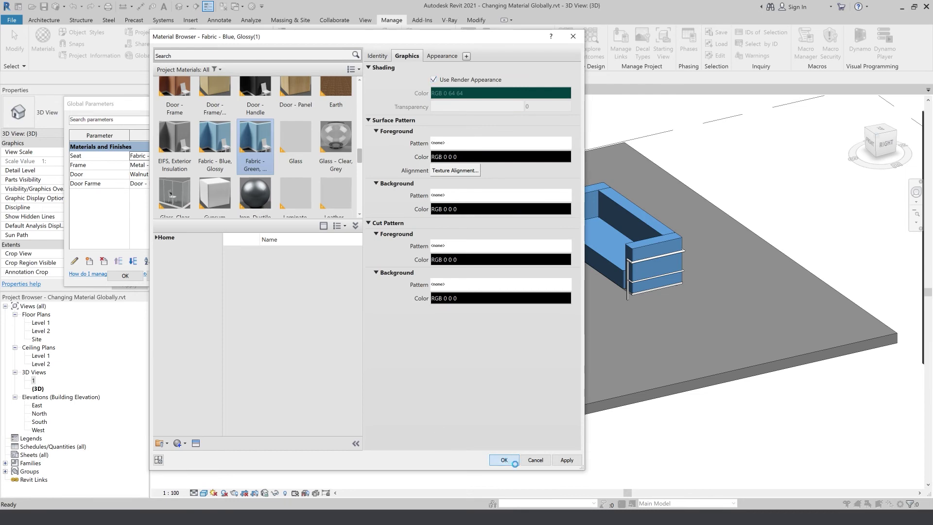
# Accept the green glossy fabric as the Seat global parameter's material.
pyautogui.click(513, 462)
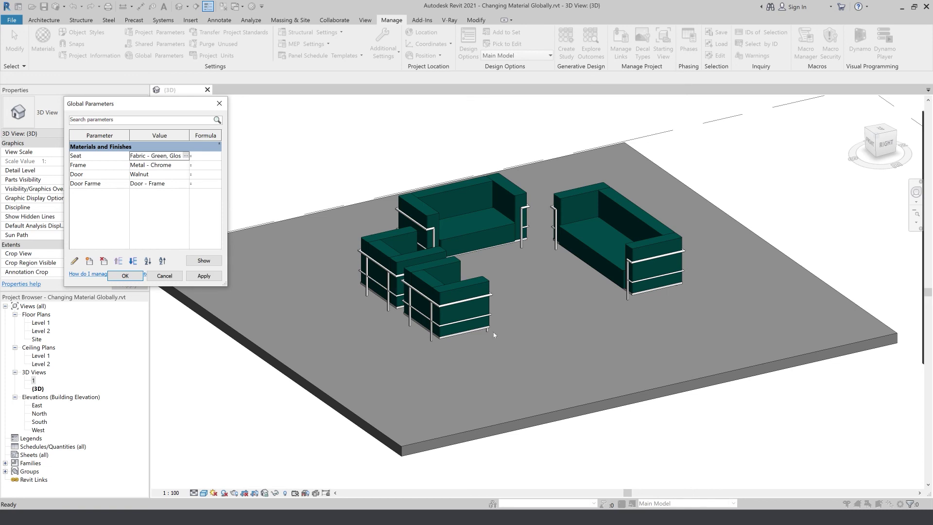
# For the Frame global parameter, search the materials for iron and add Iron, Ductile from the library, replacing the existing appearance.
pyautogui.click(187, 168)
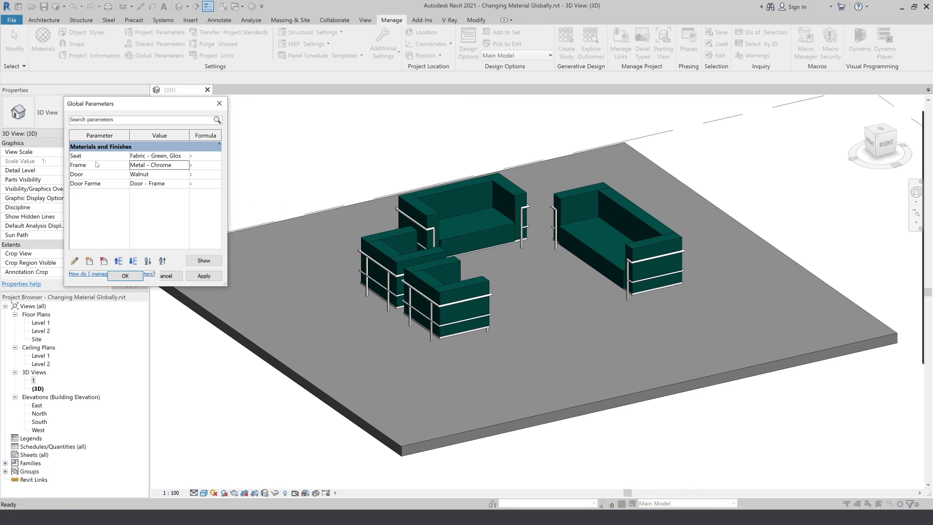
pyautogui.click(186, 166)
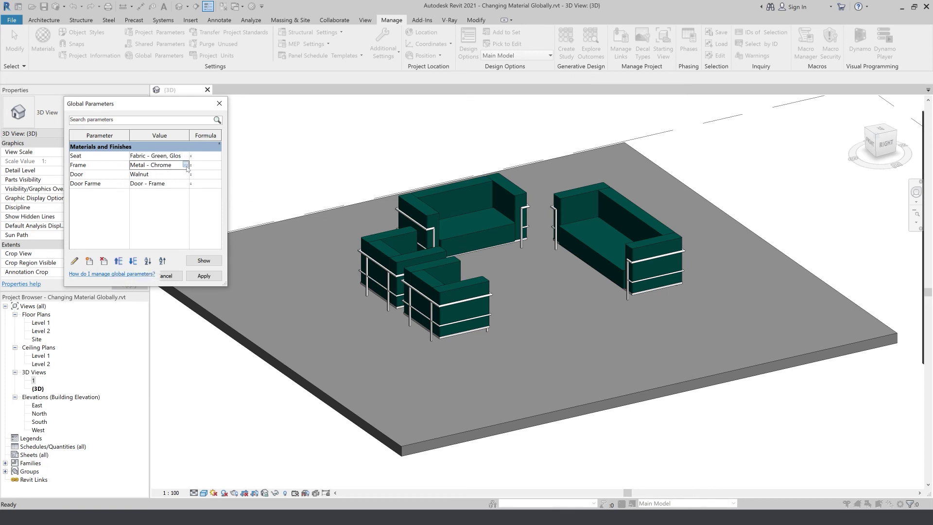
pyautogui.click(186, 166)
pyautogui.scroll(-1, 281, 140)
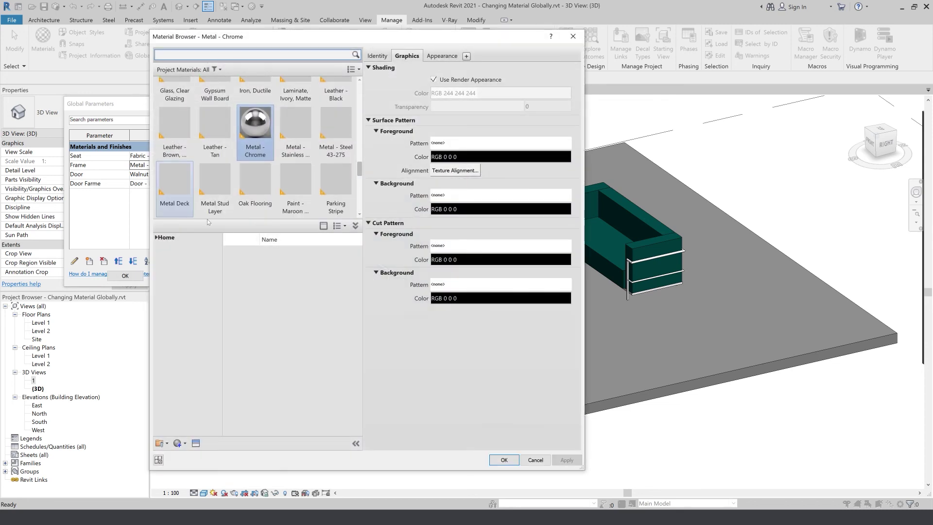
pyautogui.scroll(1, 243, 161)
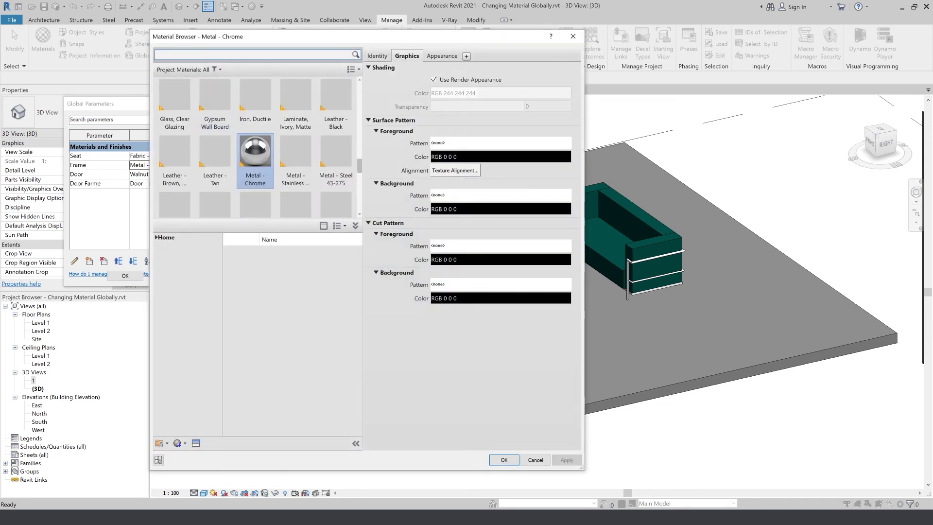
pyautogui.click(205, 57)
pyautogui.write('iron')
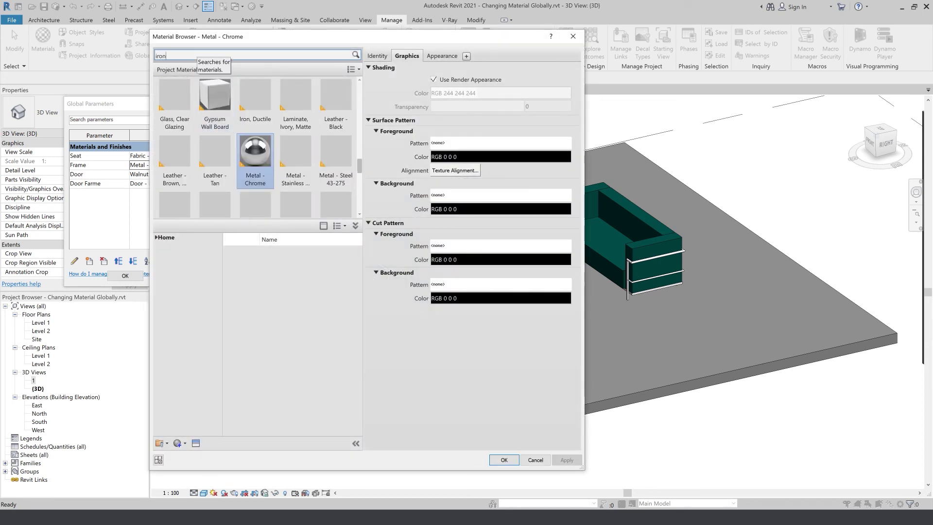
pyautogui.scroll(-3, 295, 340)
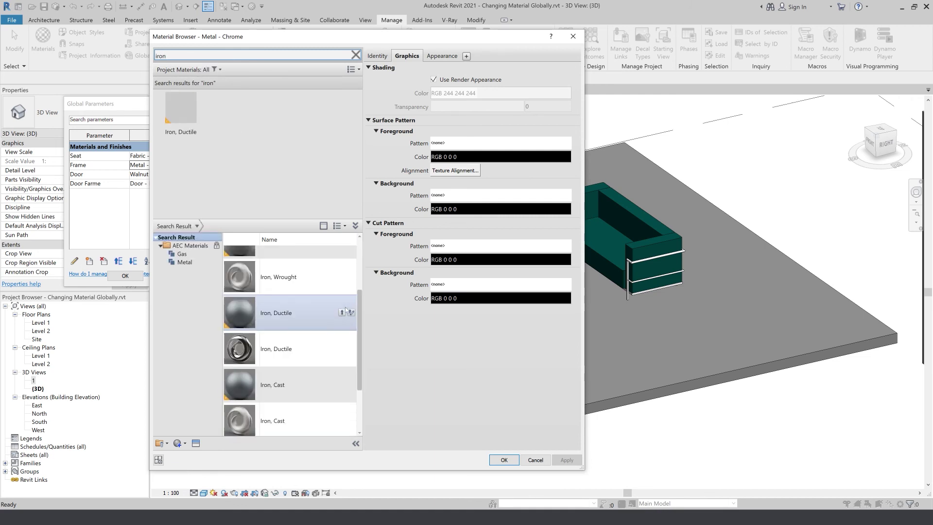
pyautogui.click(342, 313)
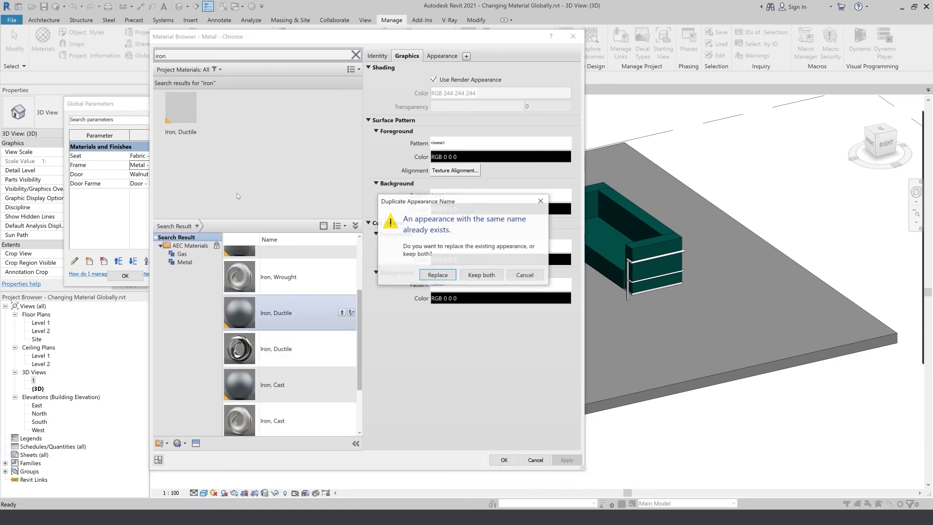
pyautogui.click(437, 275)
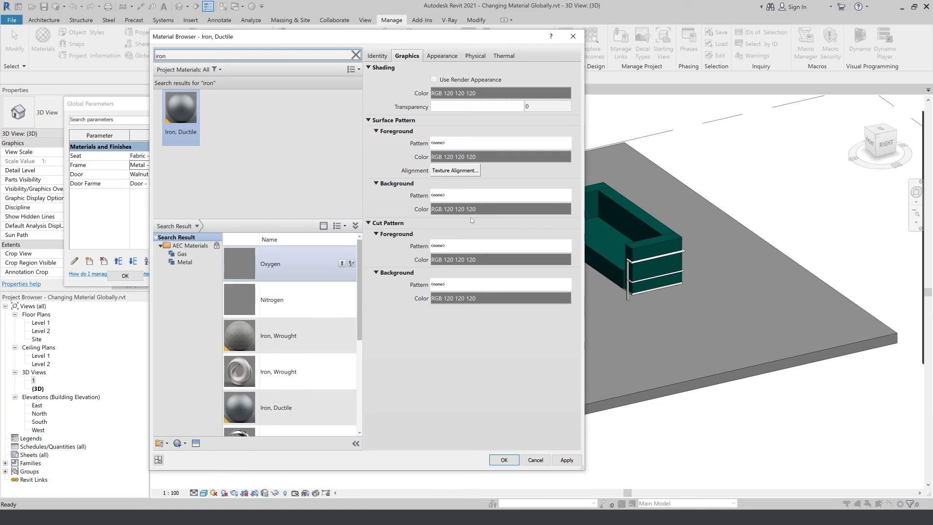
# Enable Use Render Appearance for the Iron, Ductile shading, then accept the material and the global parameter changes.
pyautogui.click(434, 79)
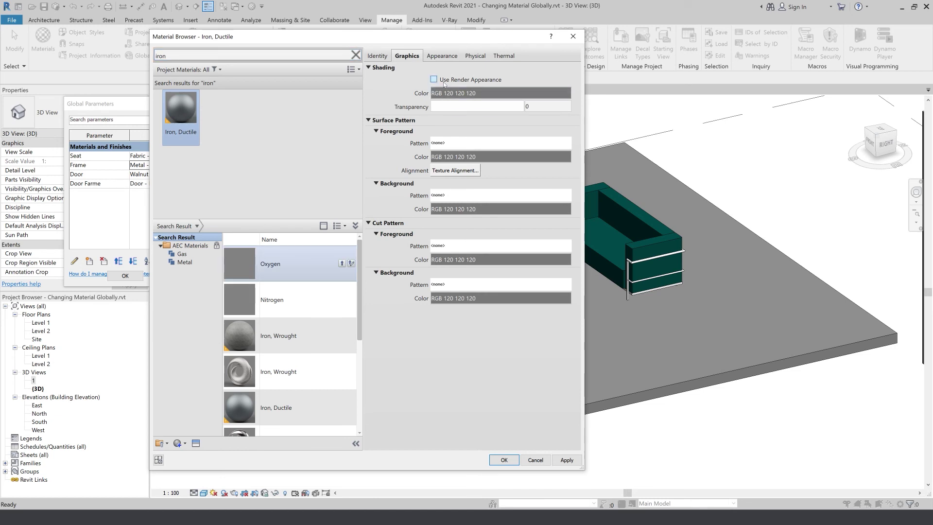
pyautogui.click(504, 459)
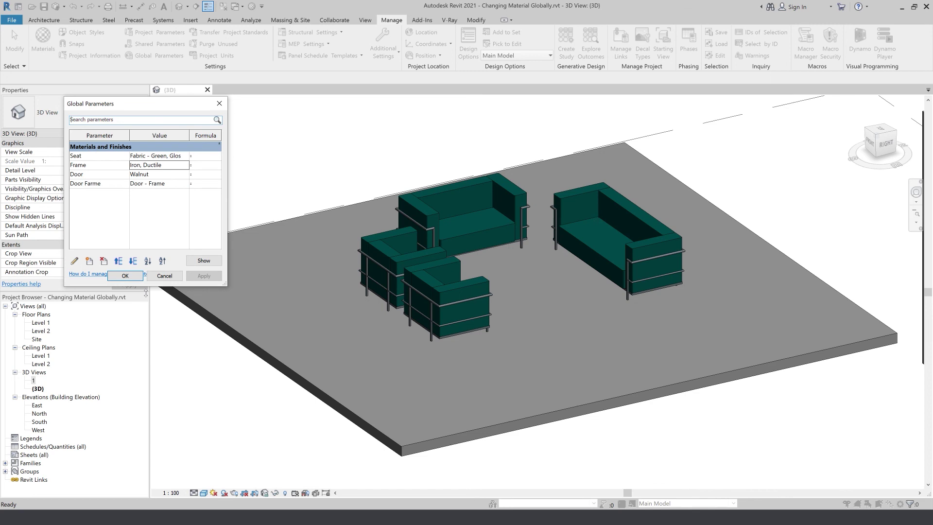
pyautogui.click(139, 278)
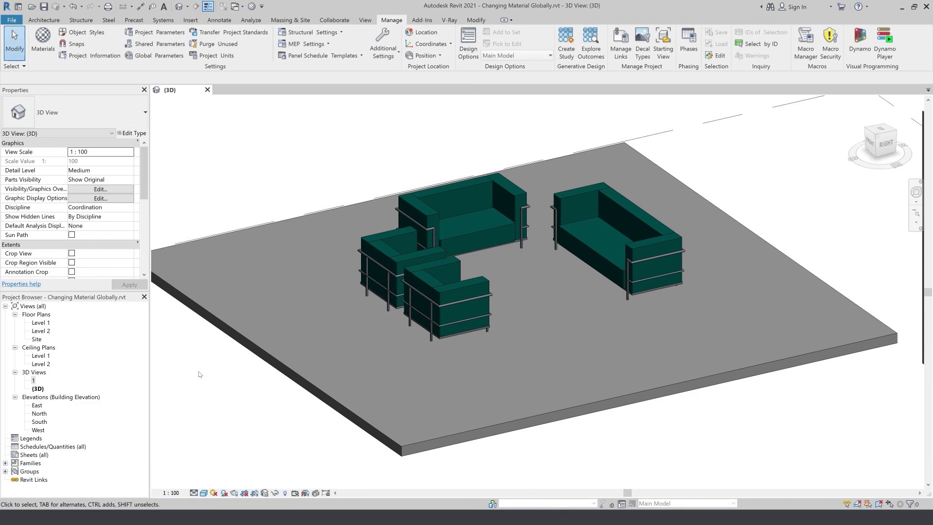